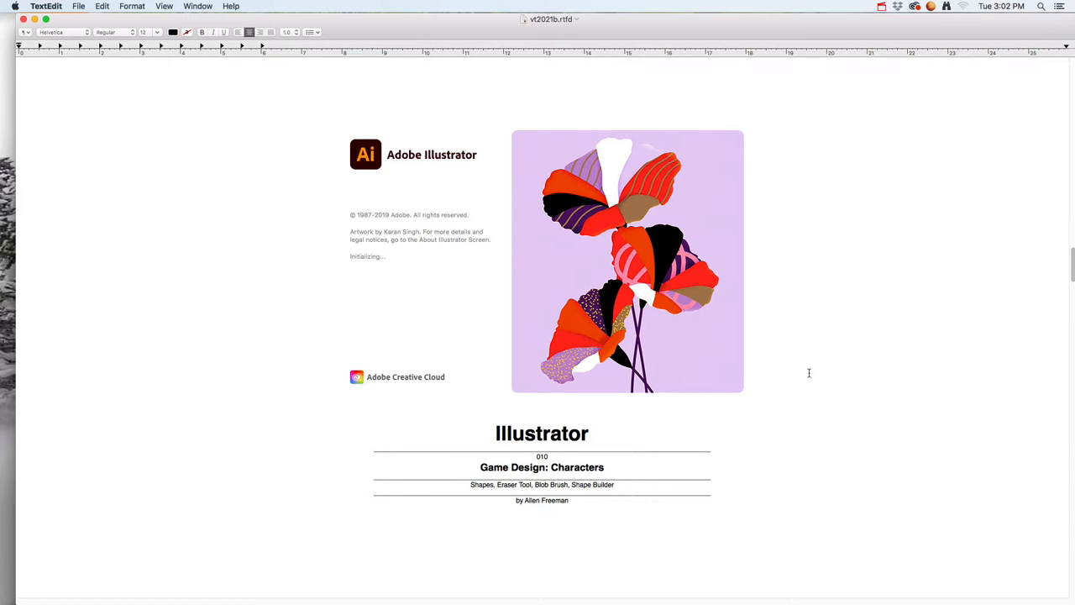
Switch to Firefox and review the Game Design assignment page with its example logo and characters
key(super+Tab)
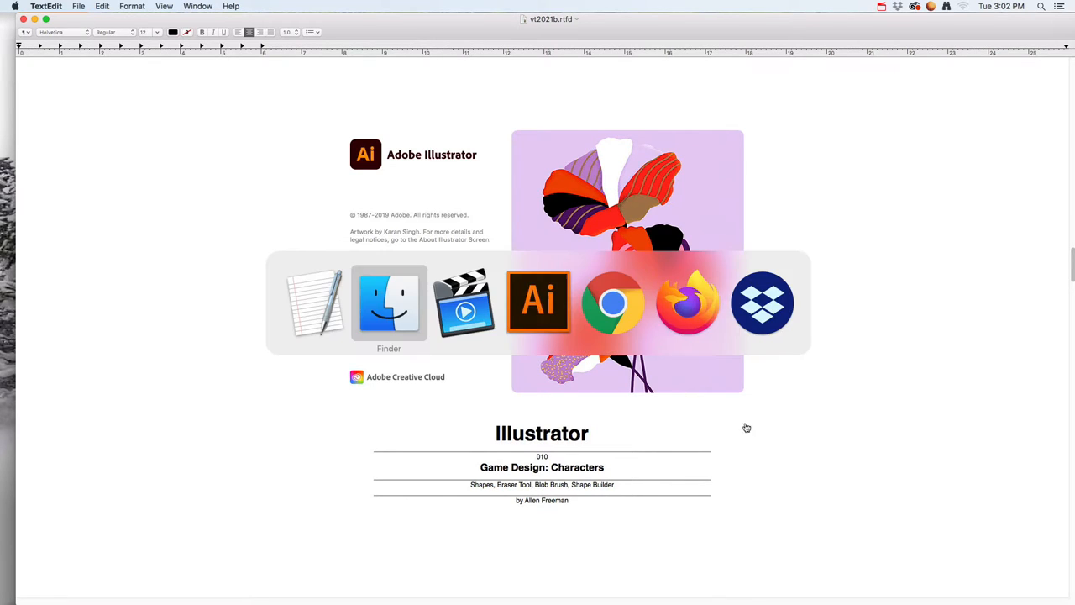
click(588, 307)
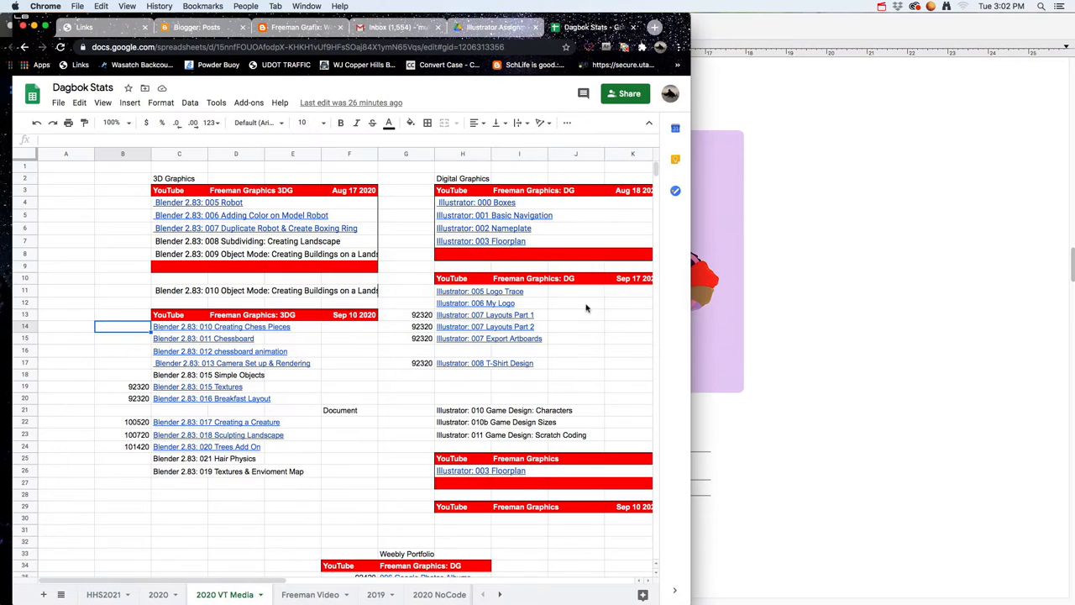
key(super+Tab)
click(672, 303)
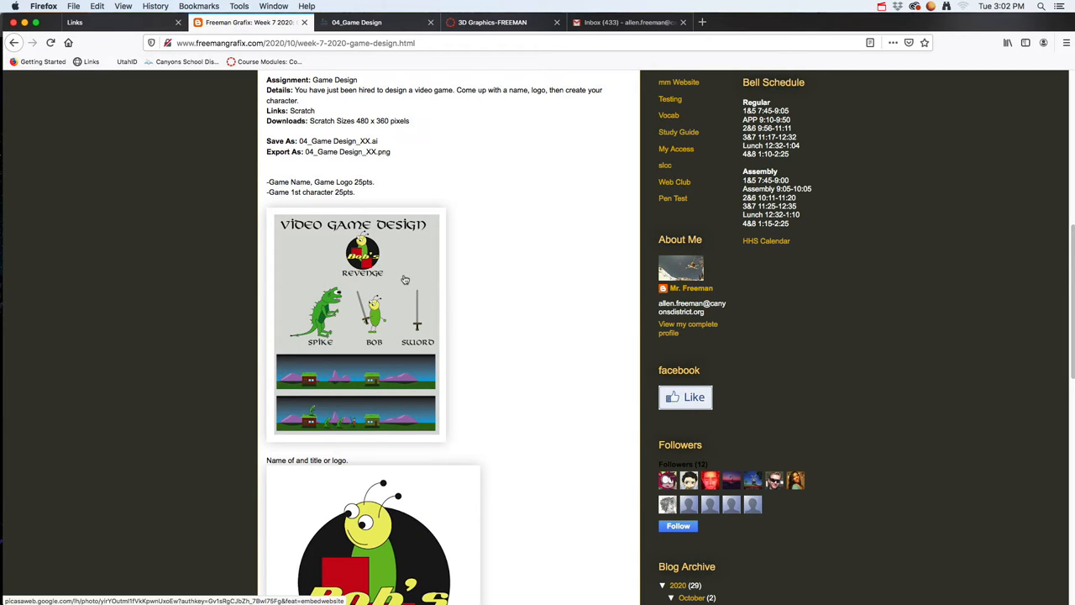
scroll(397, 284, down, 2)
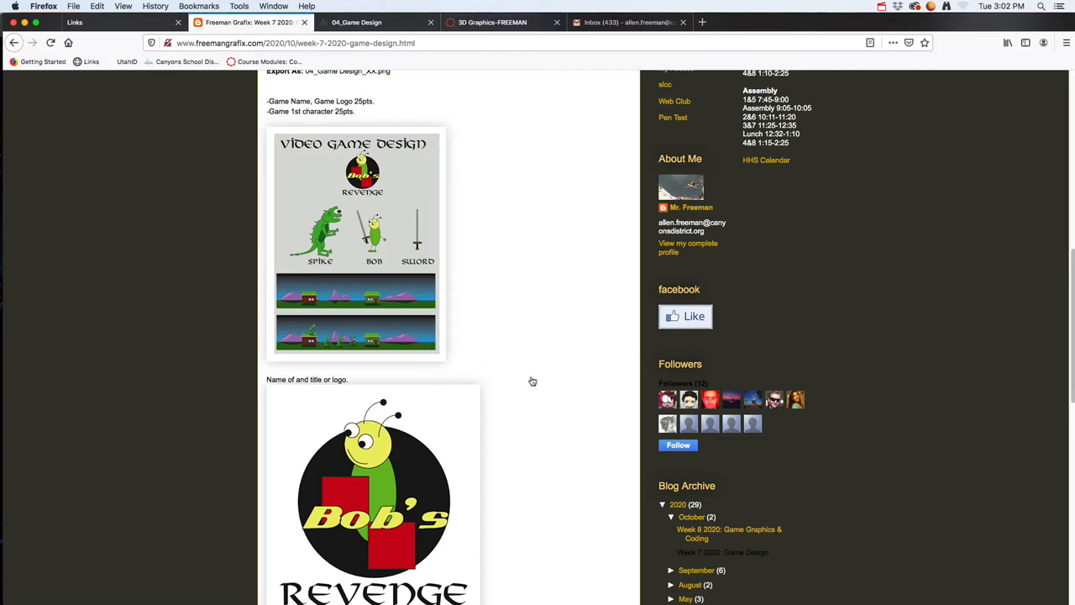
Switch to Illustrator and delete all existing shapes from the artboard
key(super+Tab)
click(685, 302)
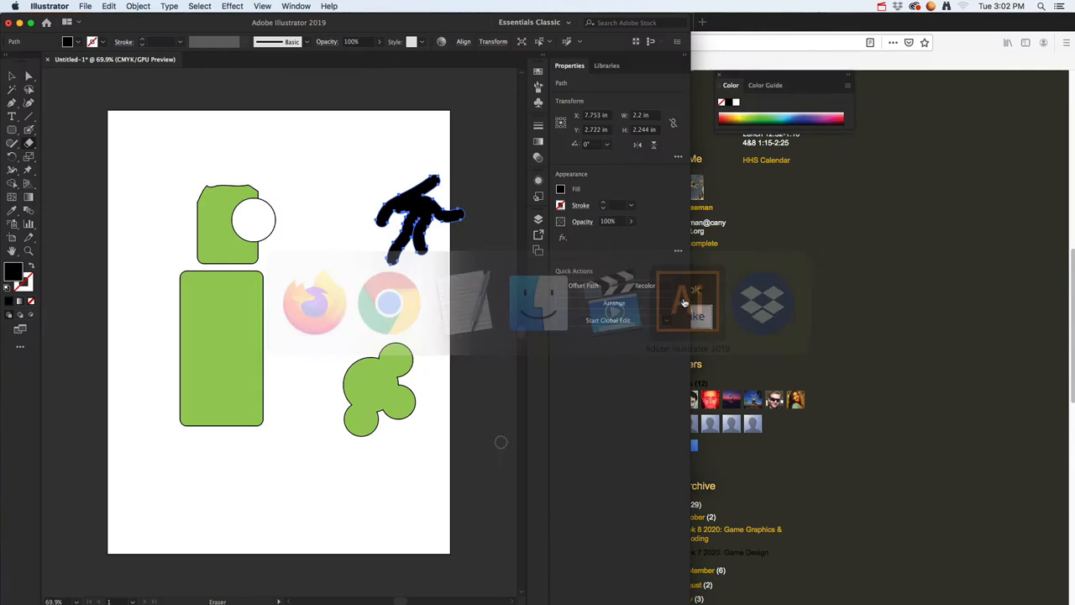
click(13, 76)
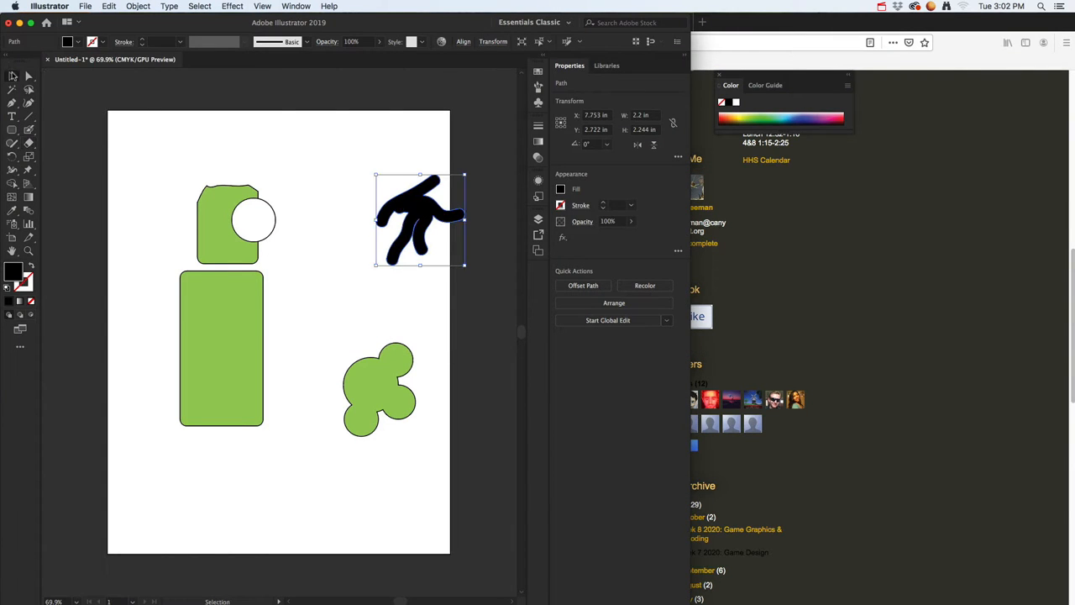
drag(174, 141, 510, 475)
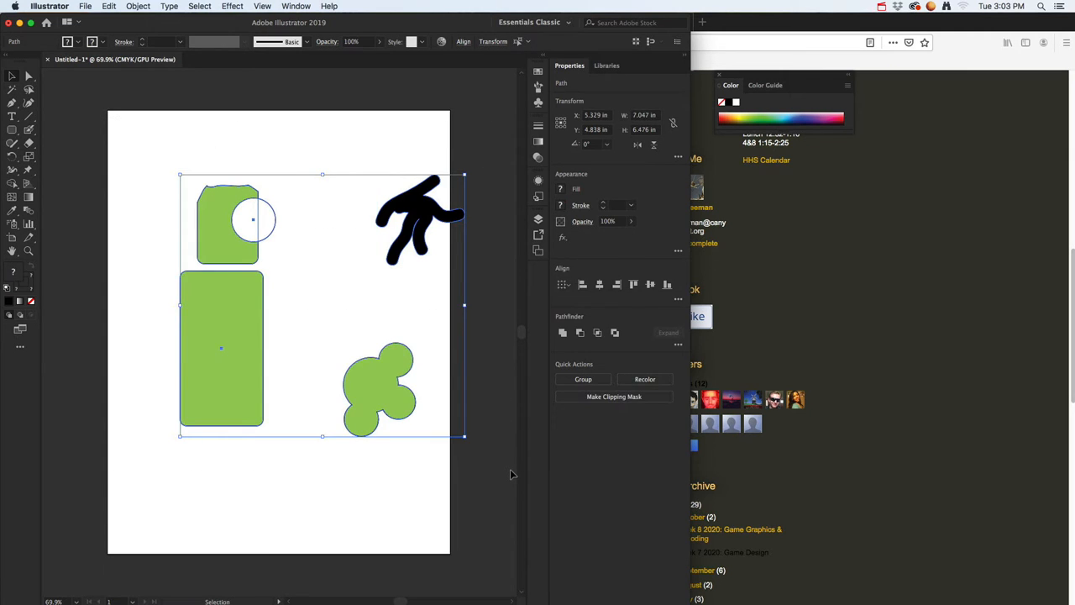
key(Delete)
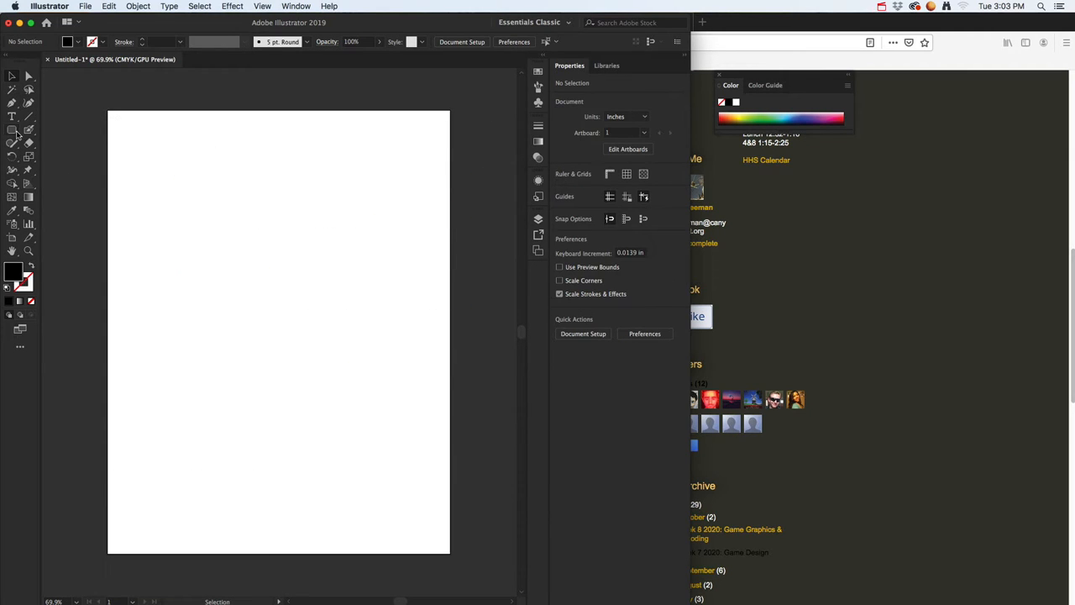
Draw a rounded rectangle about 1.3 by 1.7 in on the upper artboard as the head and fill it with green #2EEF57
drag(11, 129, 50, 143)
drag(194, 187, 247, 256)
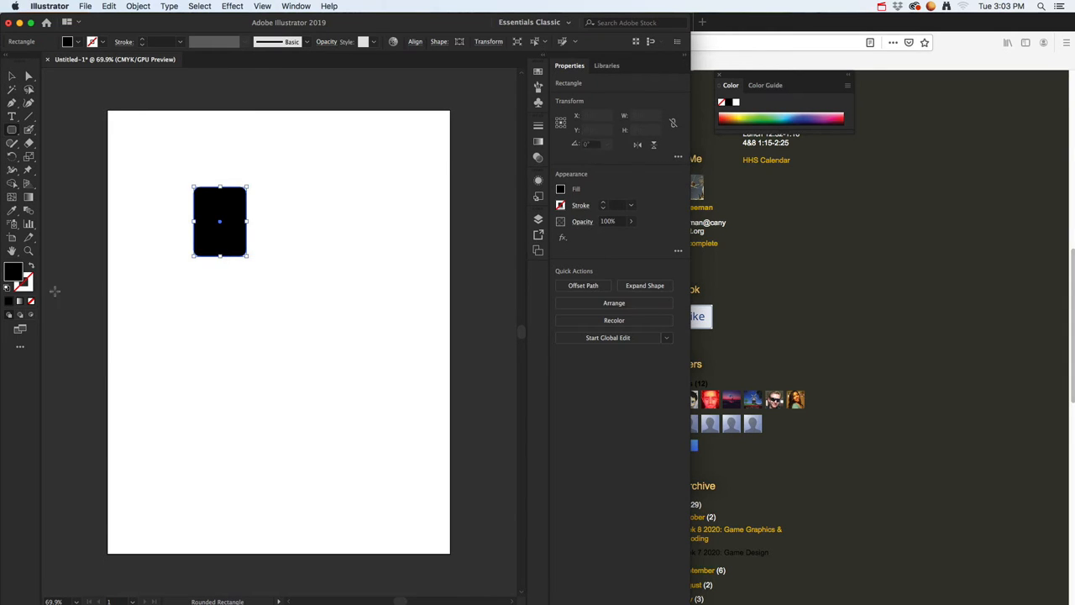
double_click(12, 271)
click(481, 304)
click(448, 258)
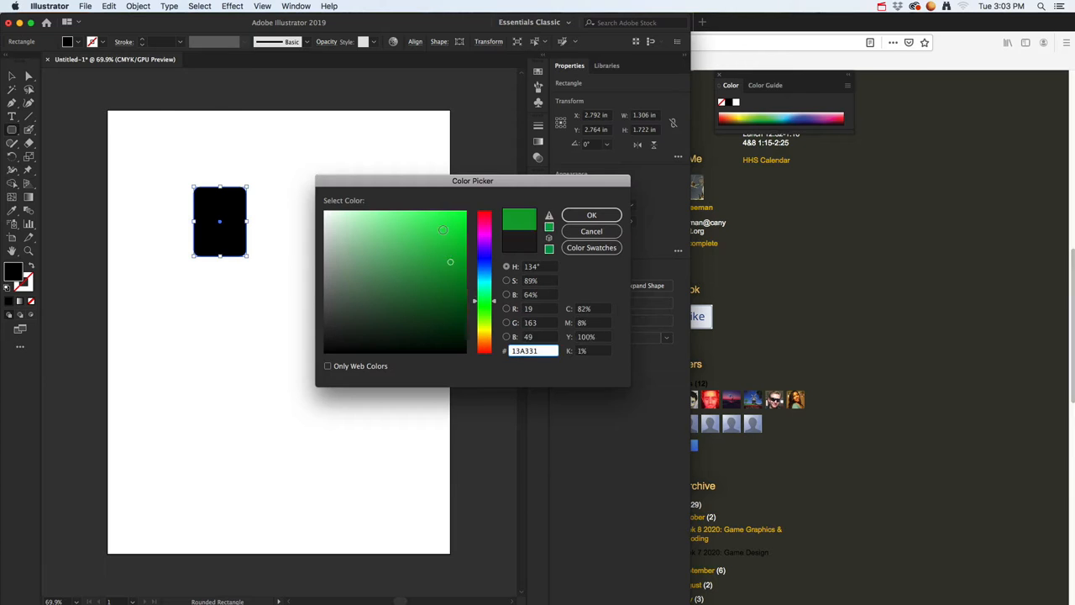
click(438, 220)
click(583, 215)
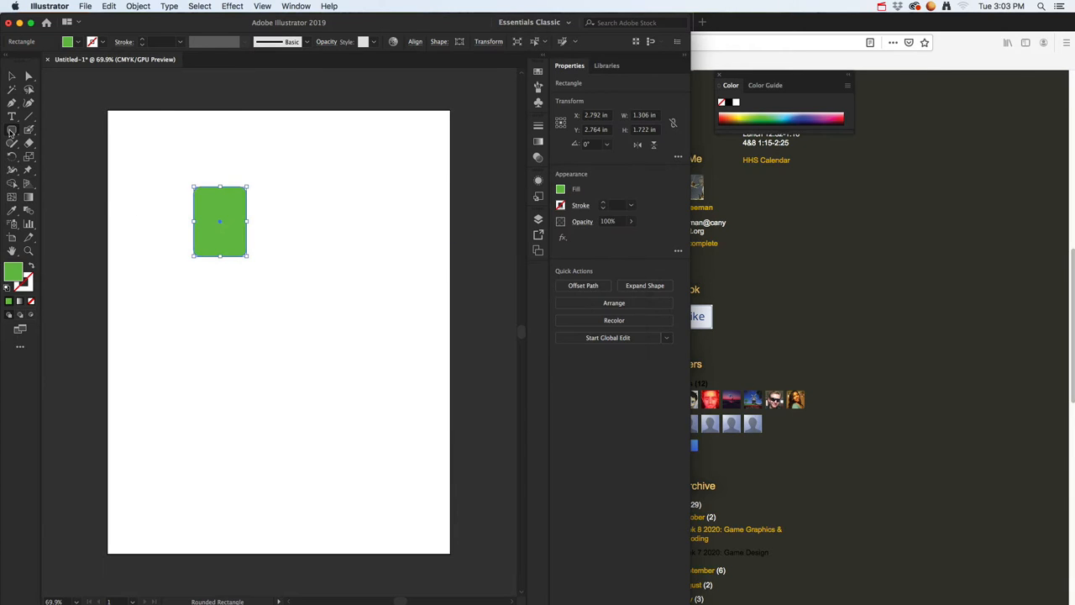
Draw a rectangle about 2.3 by 3.6 in below the head as the body and fill it with dark navy blue
click(10, 132)
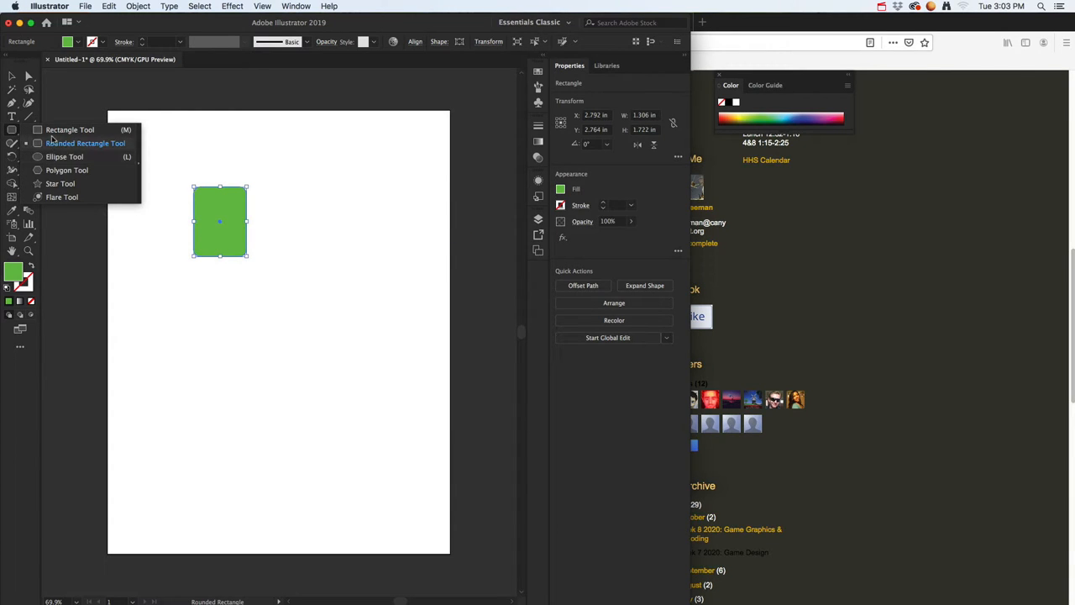
click(69, 130)
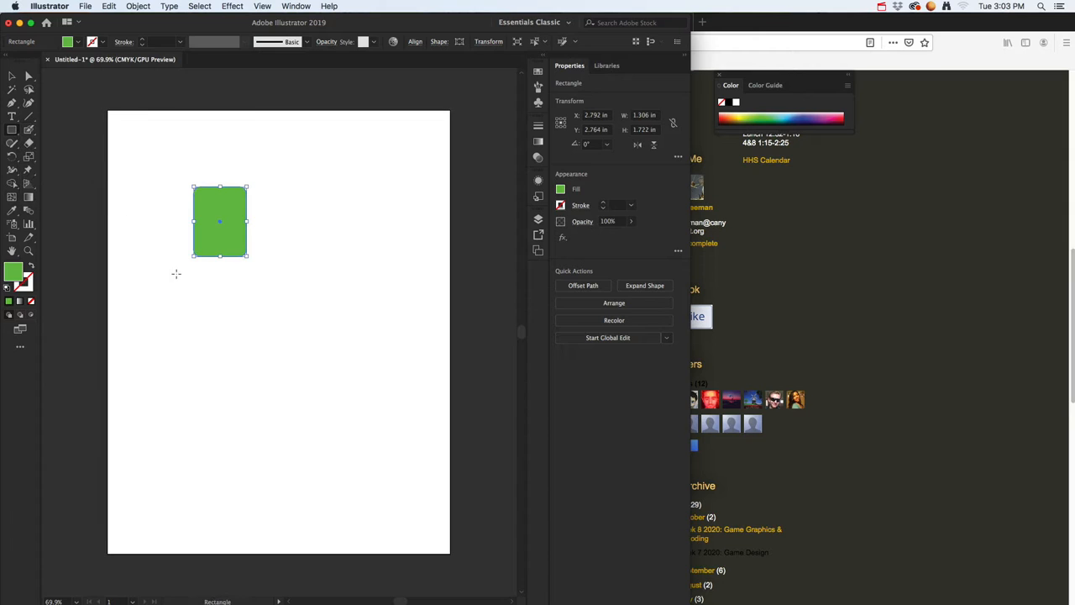
drag(175, 270, 268, 417)
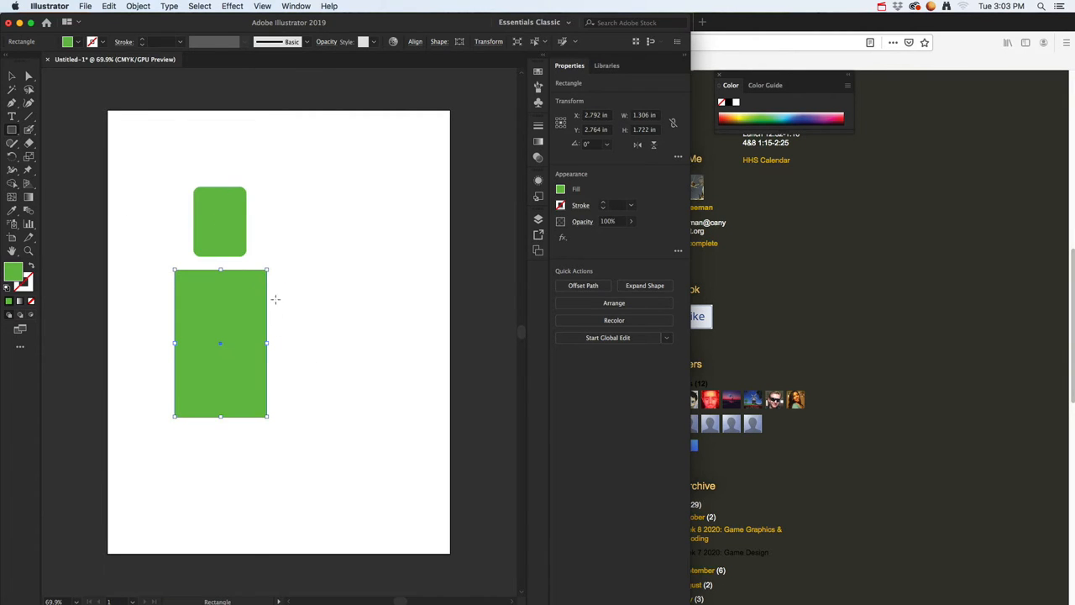
double_click(13, 272)
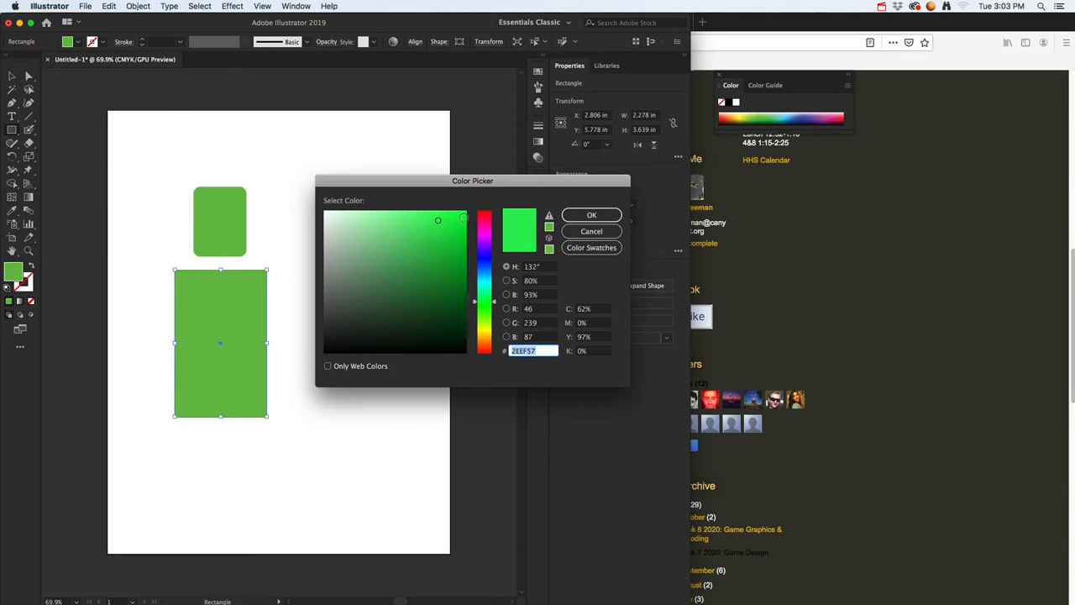
click(486, 271)
click(460, 253)
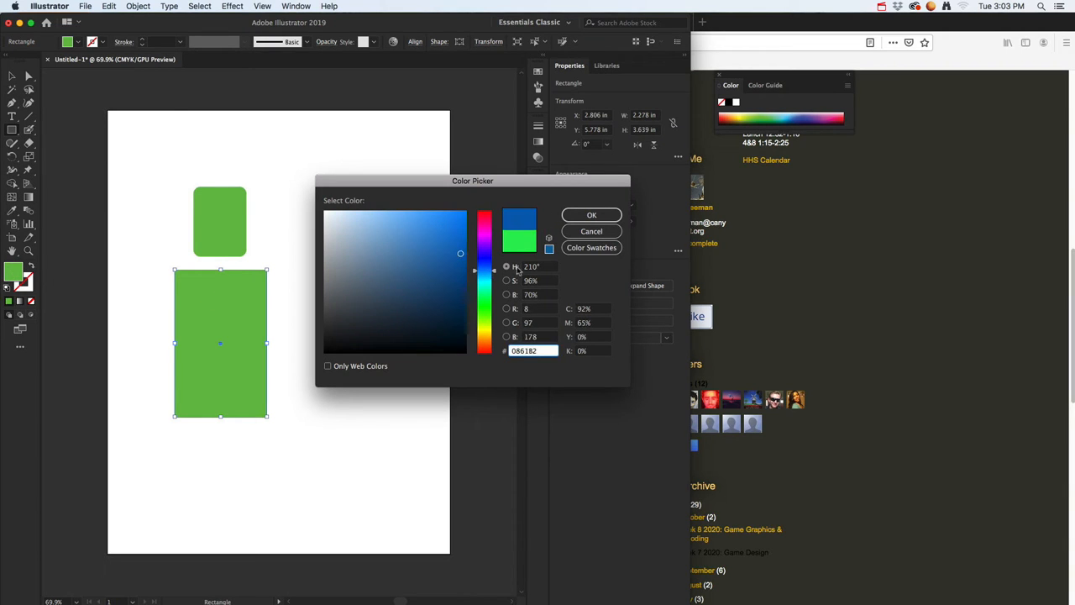
click(461, 309)
key(Return)
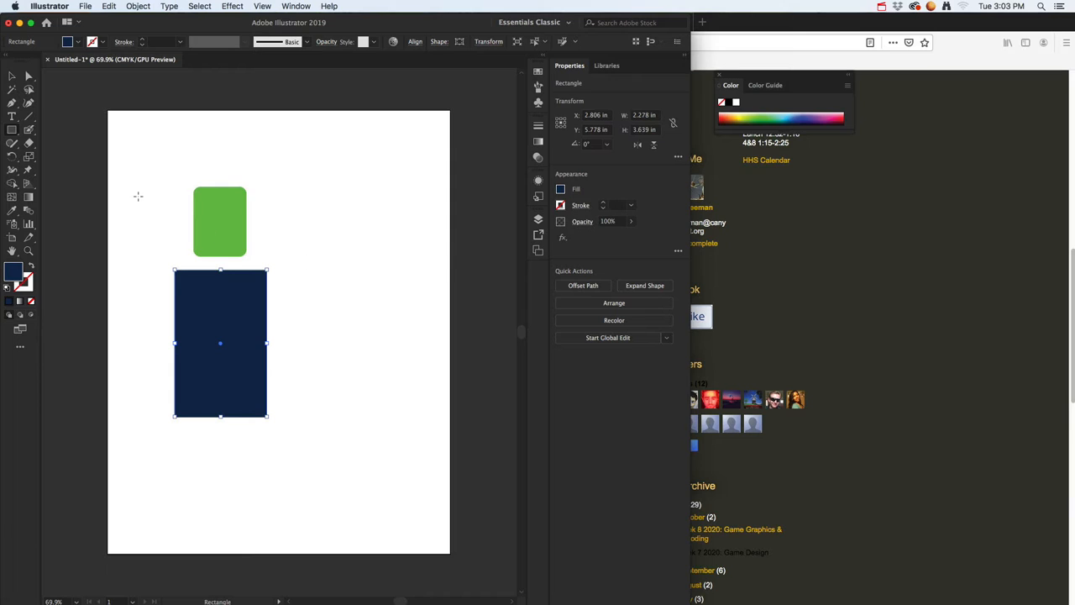
Enlarge the green head to about 1.8 by 2.2 in and center it just above the body
click(13, 78)
click(198, 194)
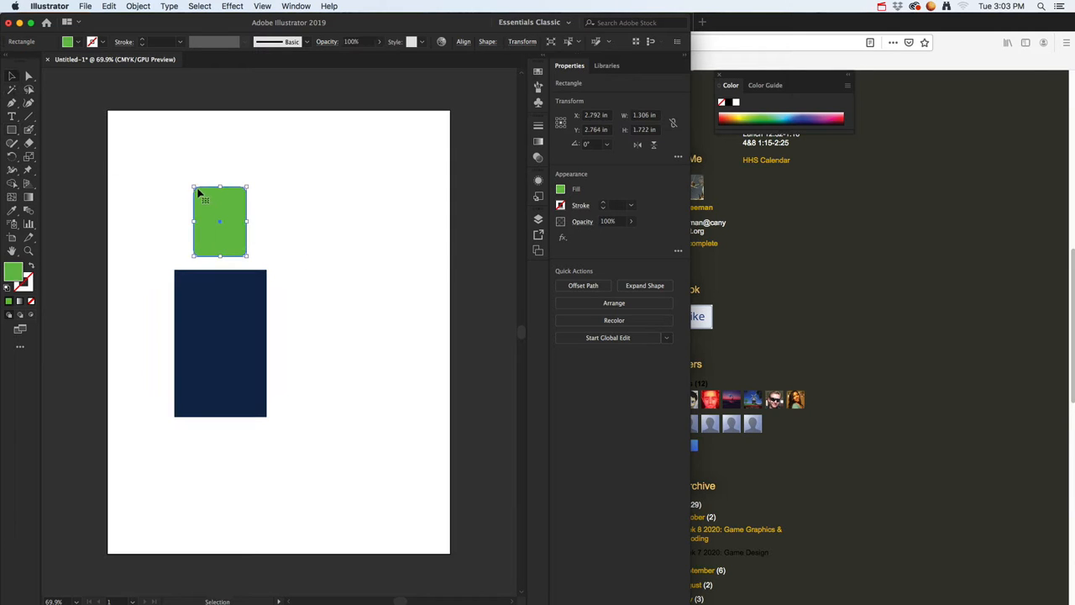
drag(194, 186, 175, 166)
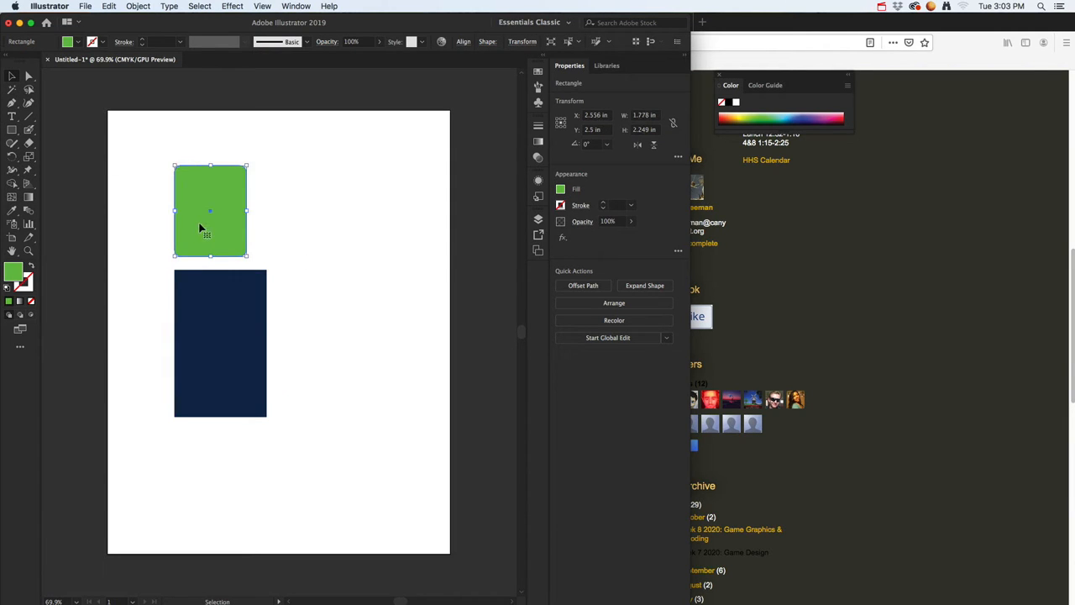
drag(203, 231, 211, 237)
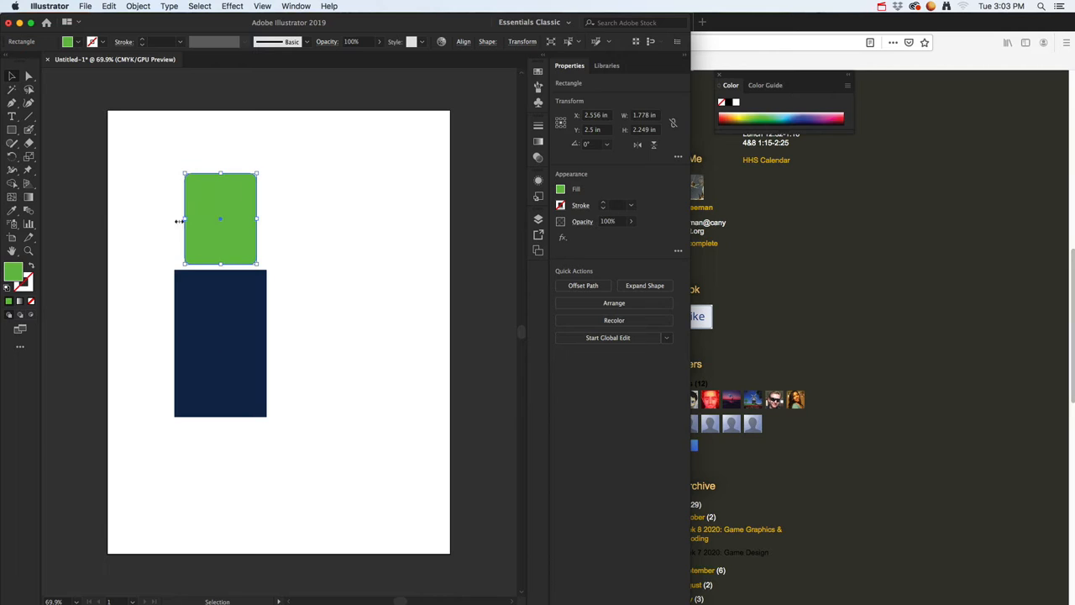
Erase the head's top edge, cut a round mouth notch low on its right side, and slope the upper right into a forehead
click(29, 148)
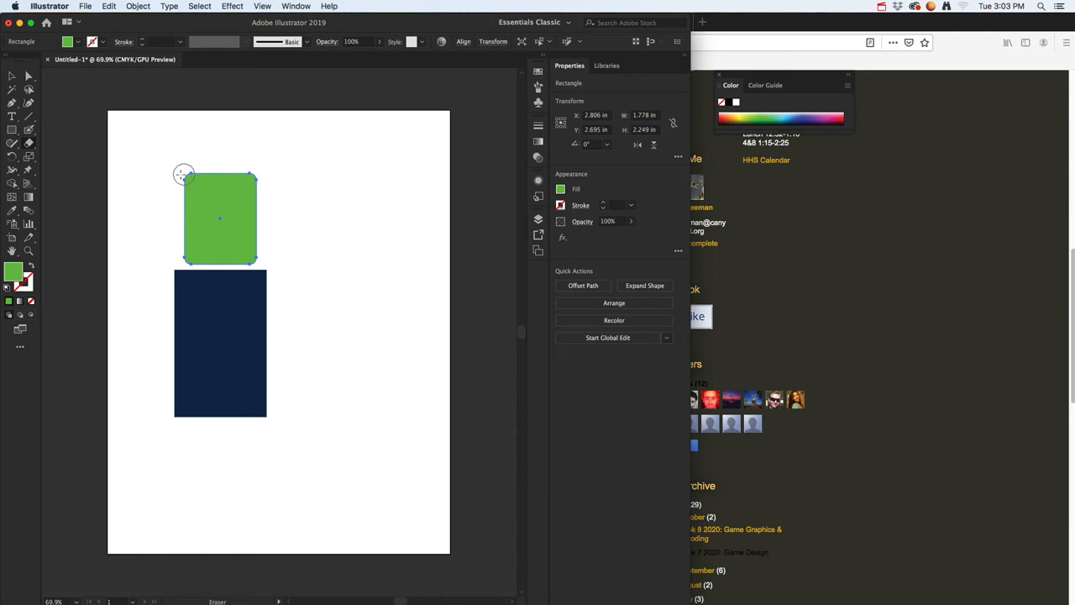
mouse_move(193, 173)
mouse_down()
mouse_move(255, 174)
mouse_move(269, 201)
mouse_up()
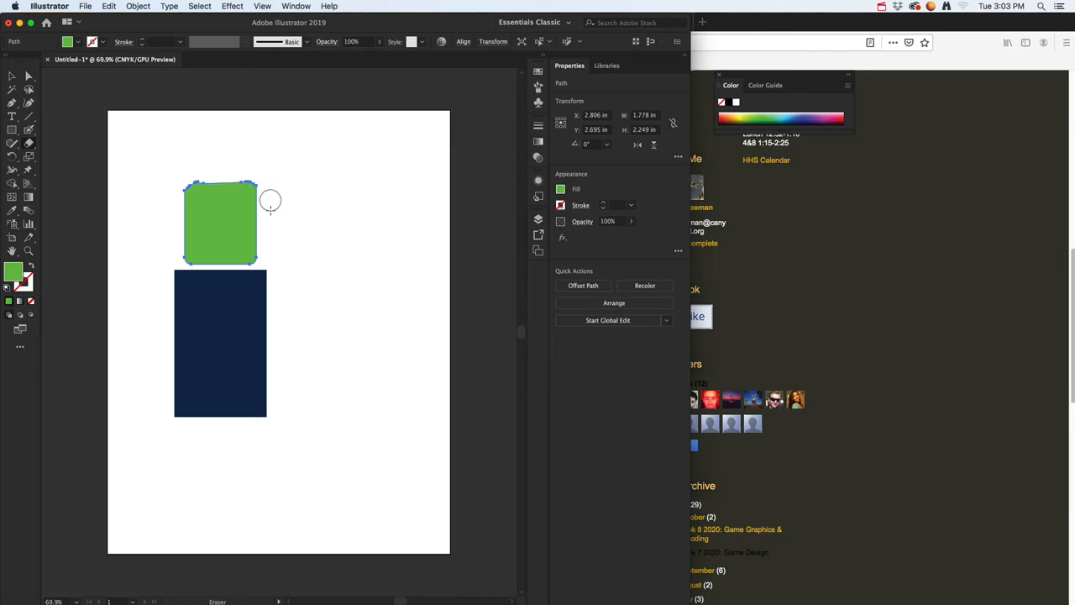
click(251, 244)
mouse_move(261, 202)
mouse_down()
mouse_move(254, 221)
mouse_move(233, 168)
mouse_move(257, 173)
mouse_up()
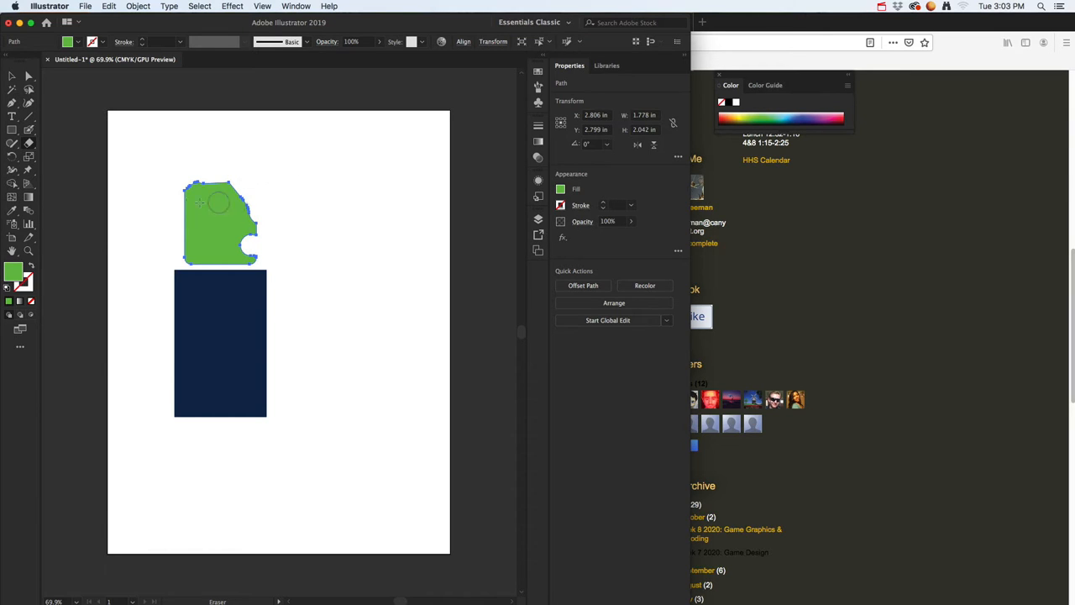
Try the Paintbrush tool, but settle on the Blob Brush tool for painting
click(29, 132)
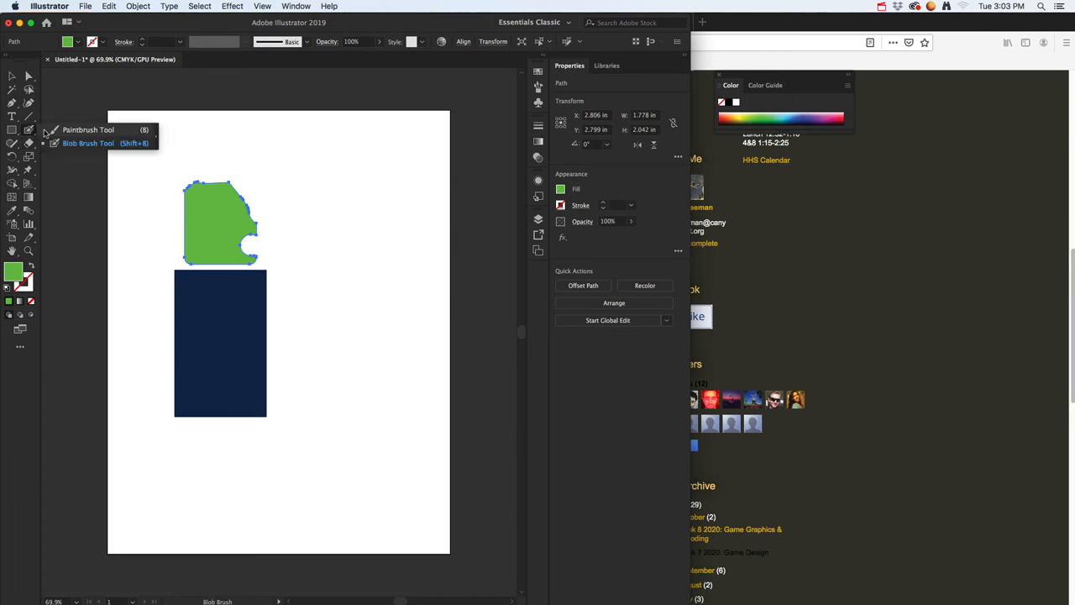
click(70, 132)
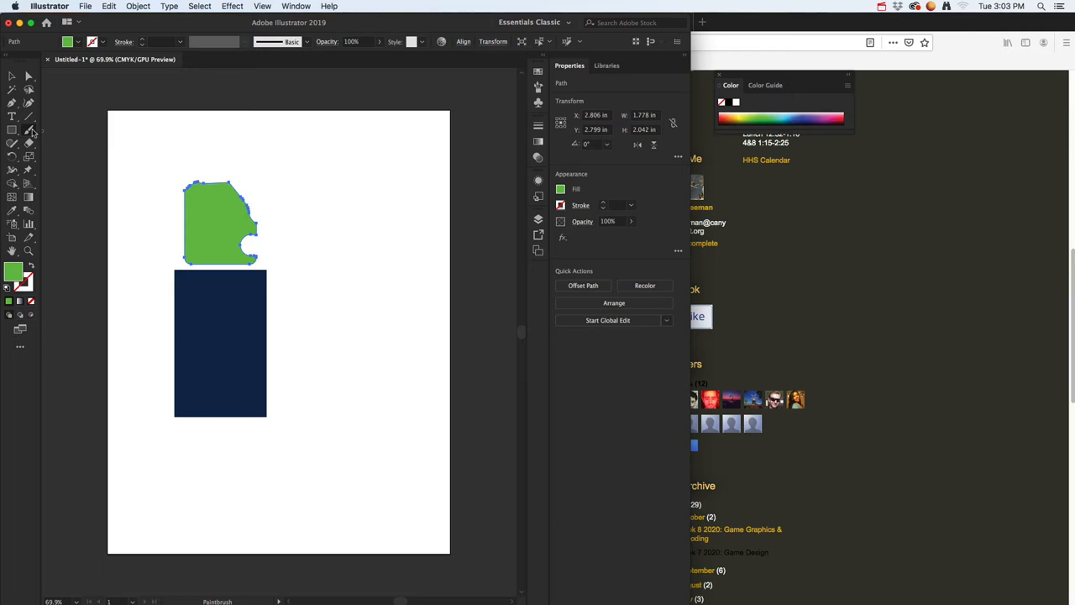
click(31, 131)
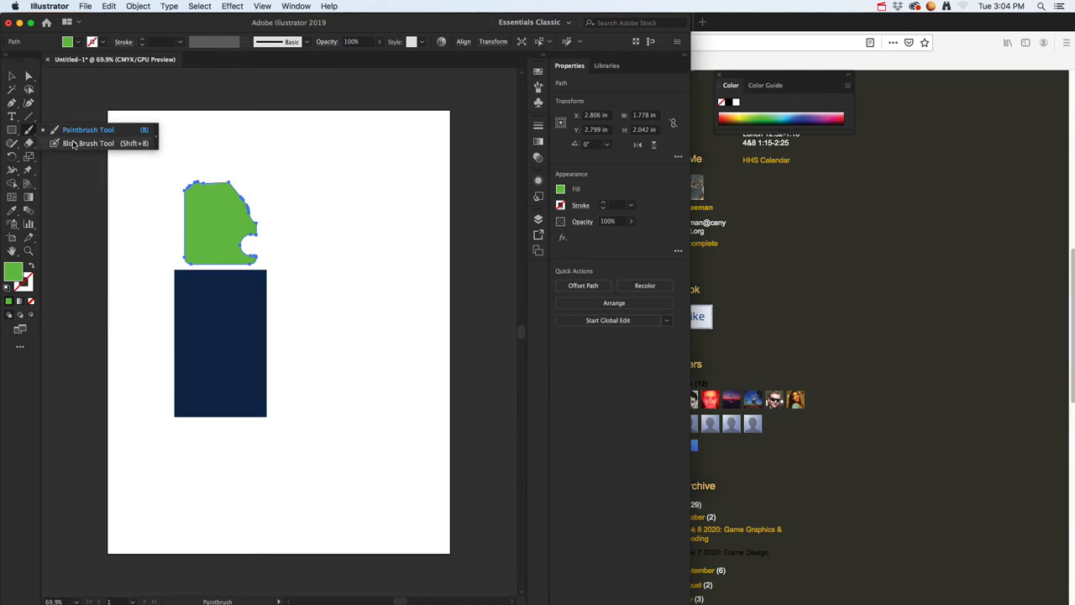
click(74, 143)
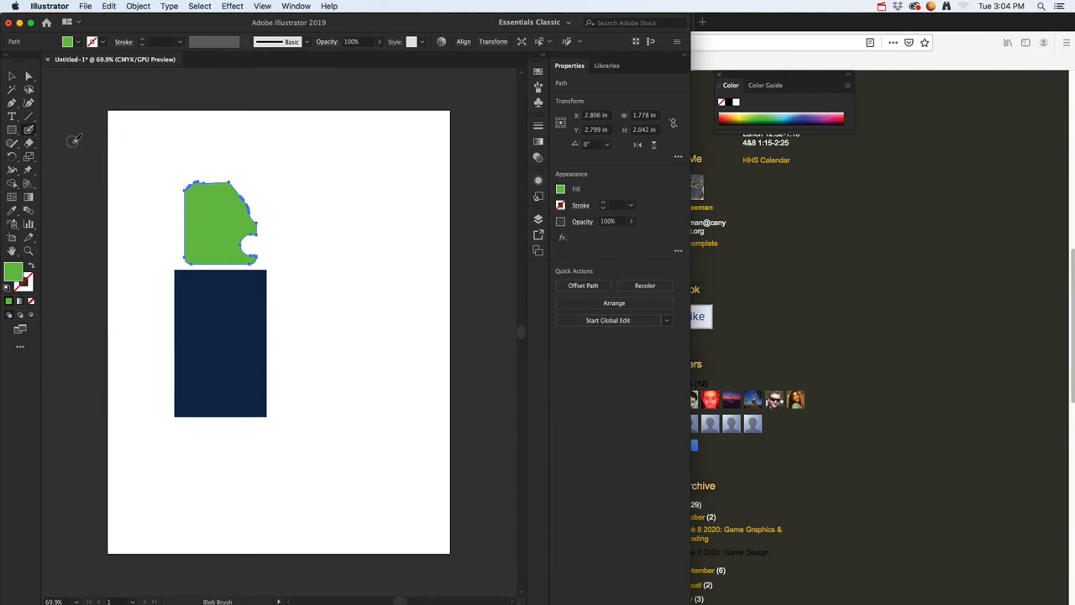
Try a bright red fill on the head shape, and undo the color change
double_click(13, 270)
drag(483, 289, 484, 353)
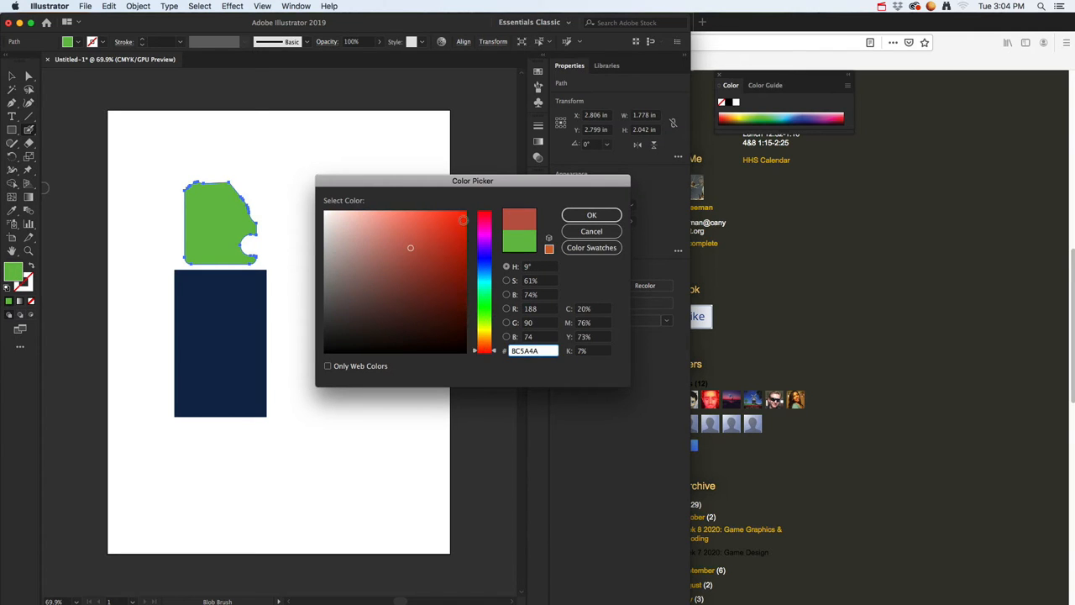
click(463, 220)
click(592, 215)
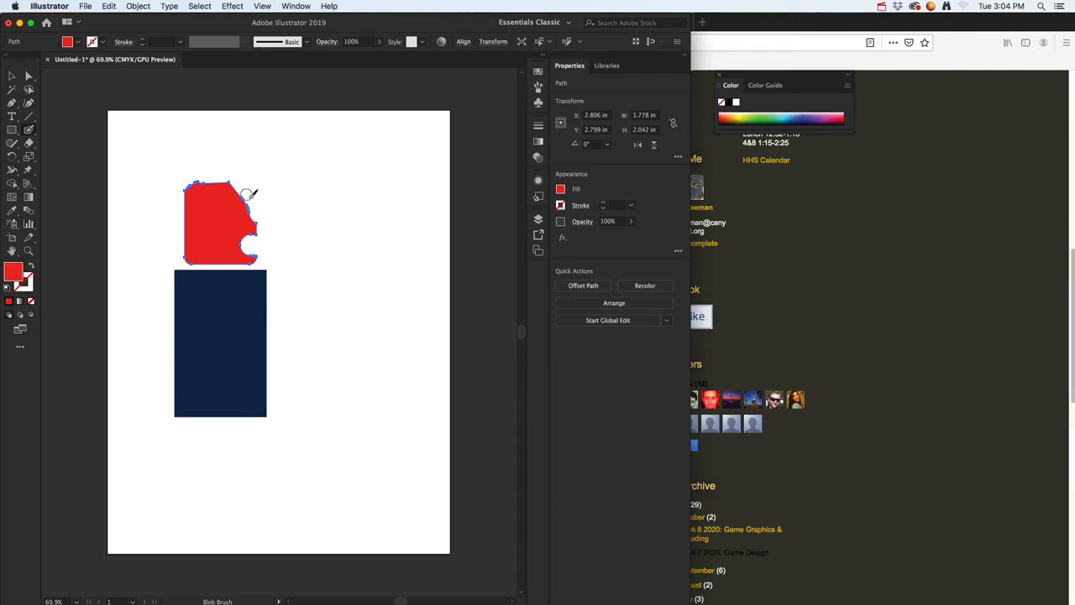
key(super+z)
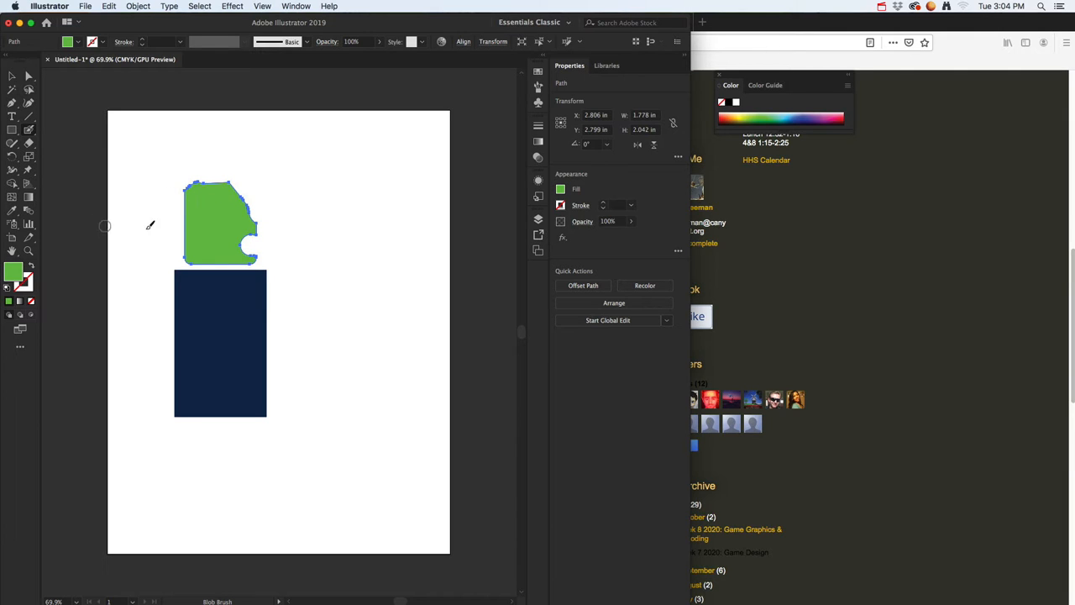
Paint a fan of overlapping green hair strokes on the empty area to the right of the head with the Blob Brush
click(367, 181)
drag(367, 181, 344, 216)
mouse_move(370, 177)
mouse_down()
mouse_move(340, 193)
mouse_move(364, 174)
mouse_move(330, 174)
mouse_move(374, 172)
mouse_move(343, 157)
mouse_move(376, 183)
mouse_move(363, 238)
mouse_up()
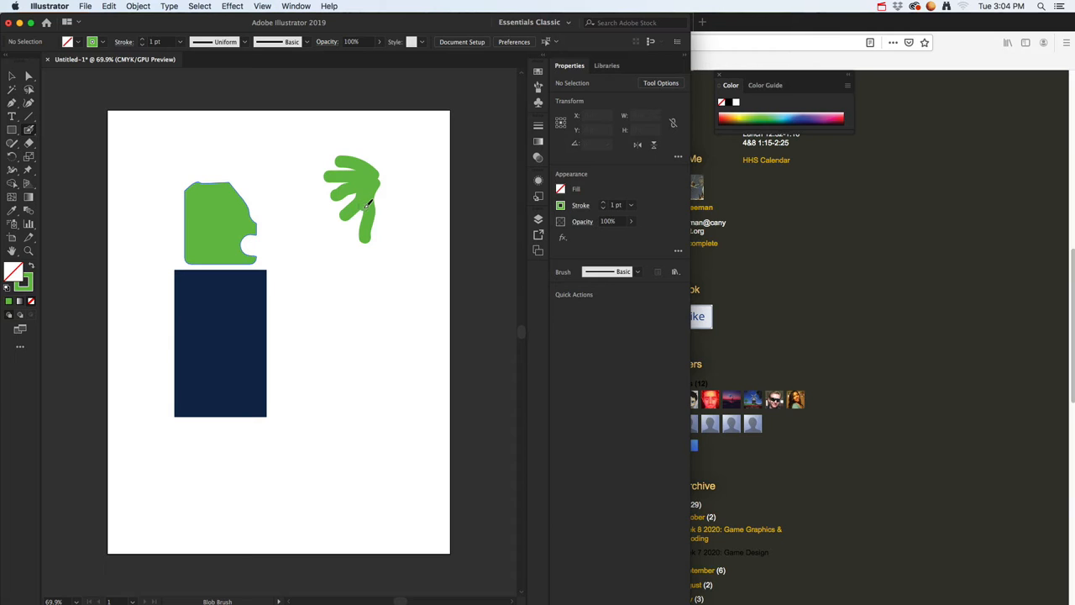
drag(362, 219, 347, 238)
Place the painted hair on the back of the head, rotate it to about 338°, and fill it with salmon red
mouse_move(353, 196)
mouse_down()
mouse_move(327, 220)
mouse_move(356, 204)
mouse_move(236, 170)
mouse_move(184, 210)
mouse_up()
click(12, 75)
drag(208, 160, 220, 179)
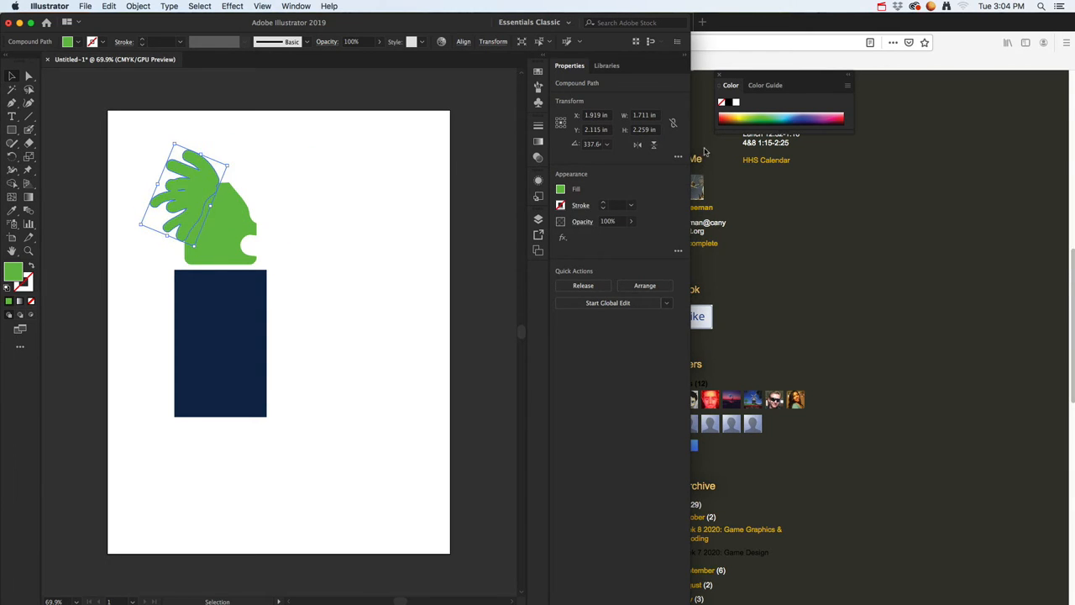
click(729, 121)
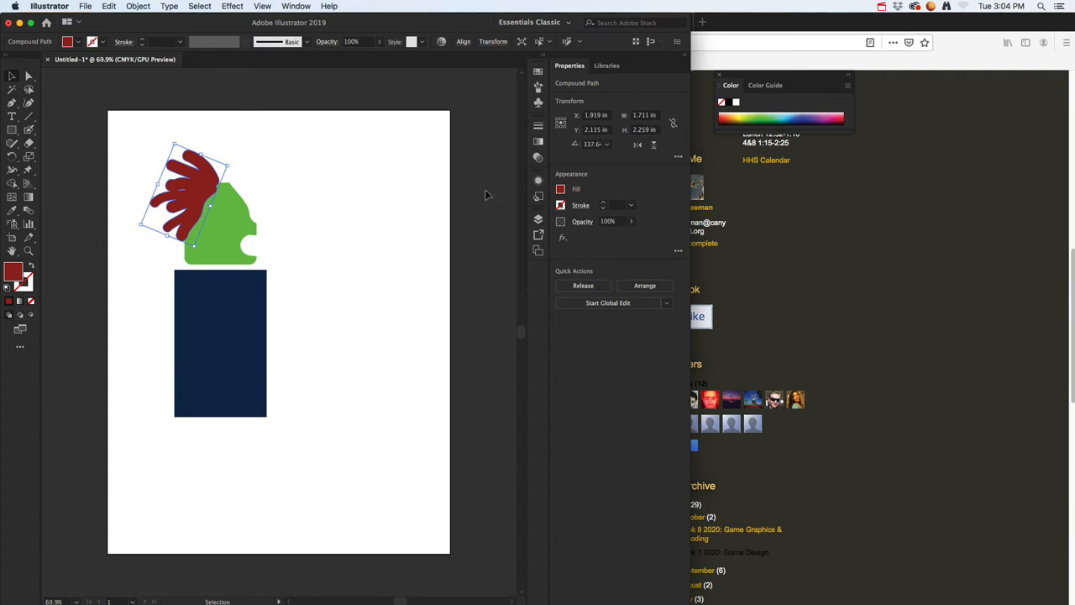
click(722, 114)
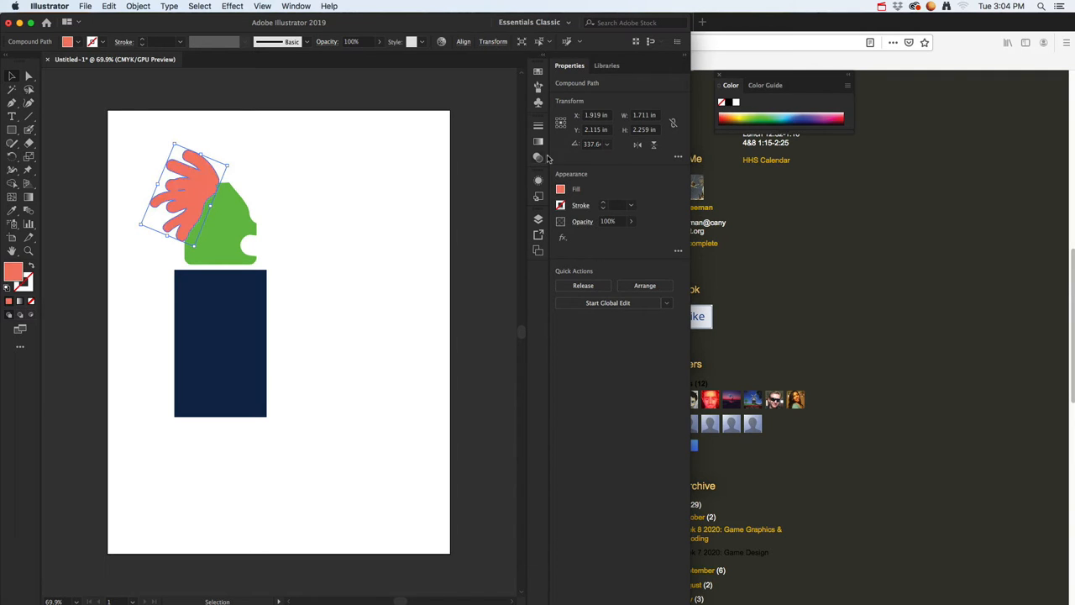
Draw a white, black-outlined eyeball circle about 0.6 in across beside the head, and a black pupil circle about 0.31 in across
drag(14, 126, 52, 157)
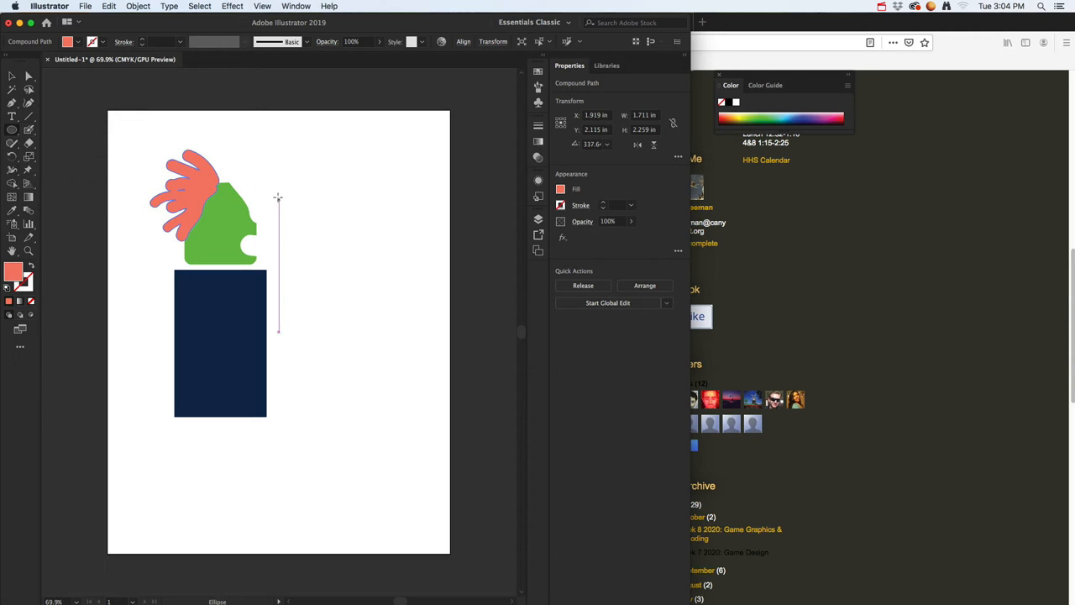
drag(275, 189, 301, 216)
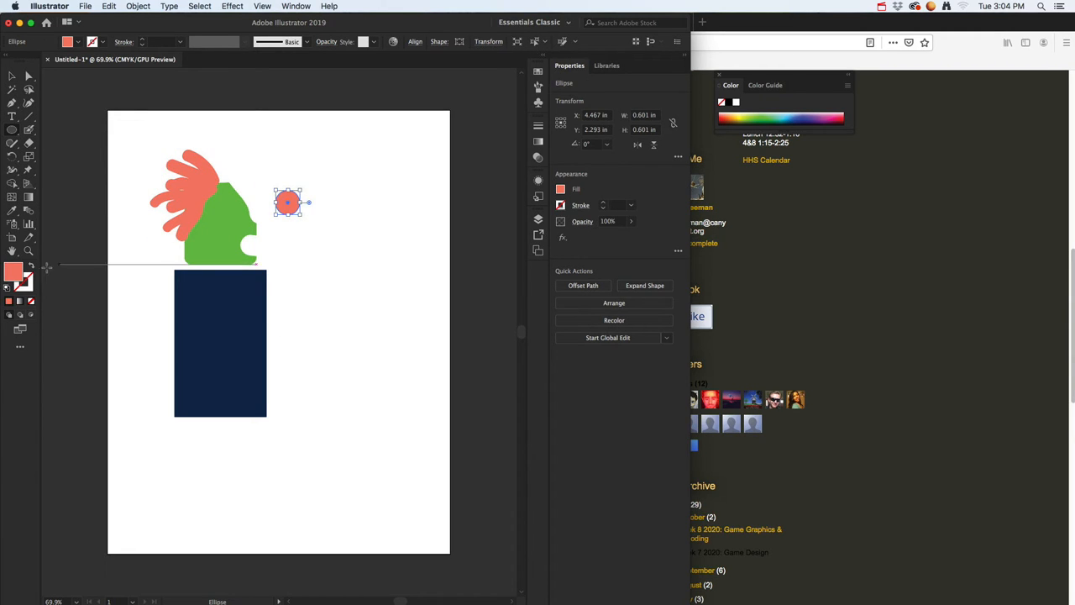
click(8, 287)
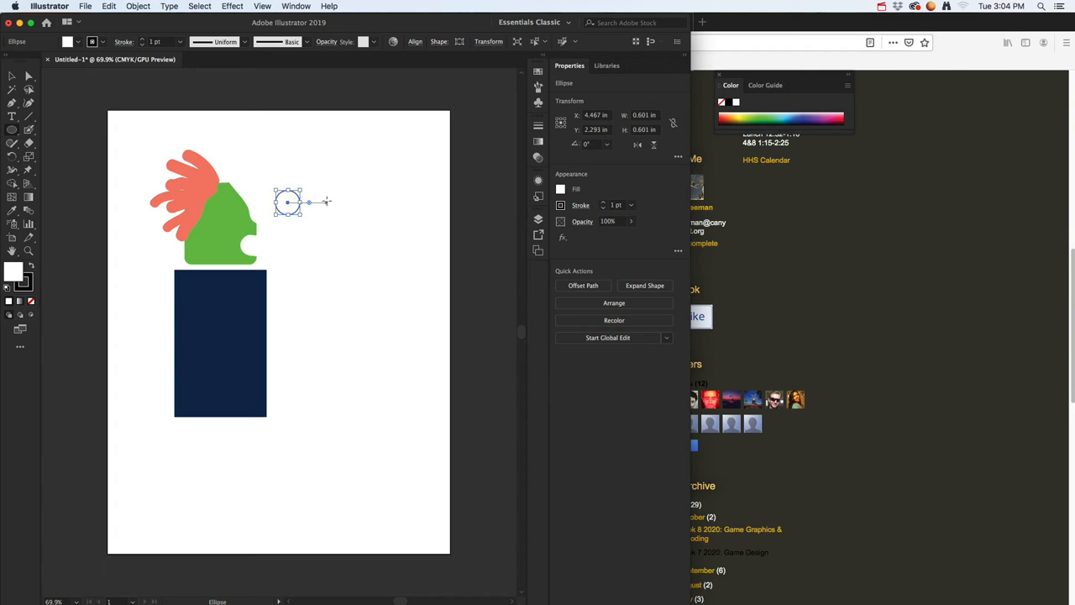
drag(325, 198, 340, 213)
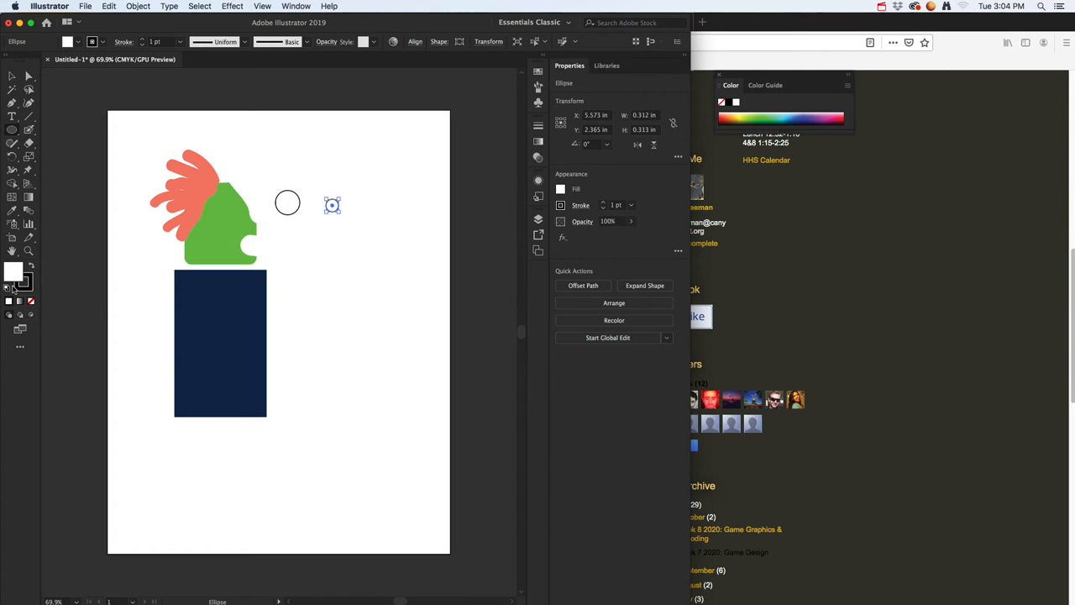
click(32, 266)
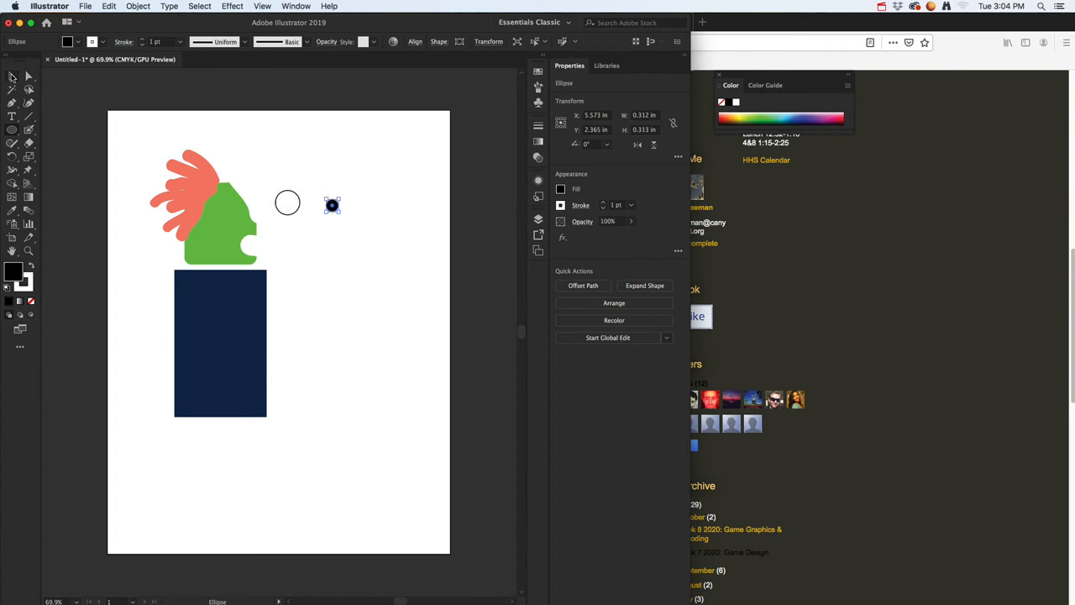
Place the eyeball and its pupil together on the upper front edge of the green head
click(12, 77)
drag(332, 207, 252, 208)
click(281, 220)
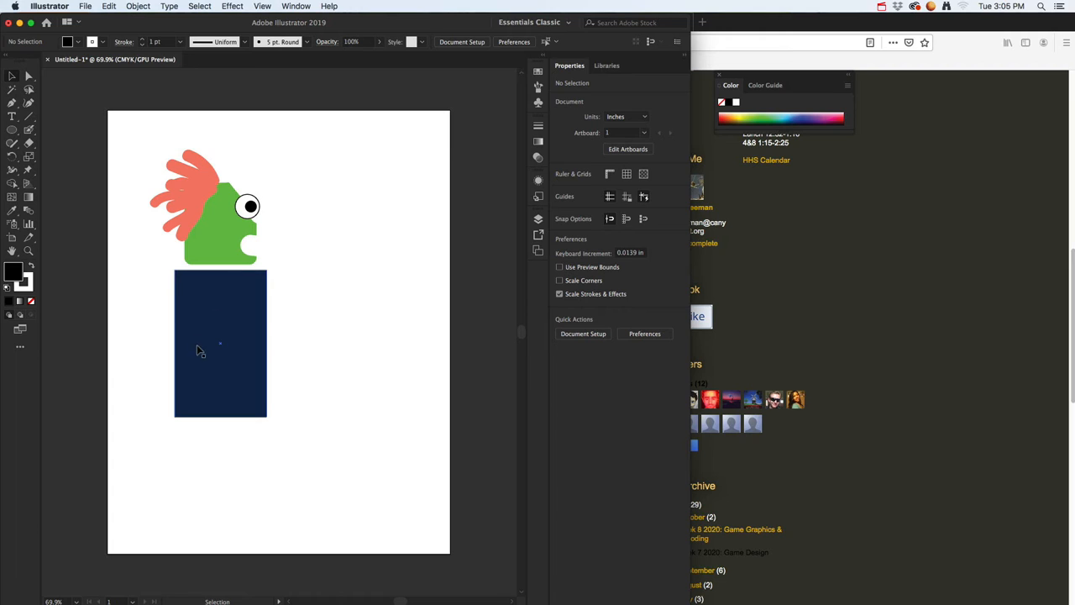
Draw a black rounded-rectangle arm about 0.71 by 2.33 in beside the torso, with a palm circle about 0.58 in across below it
drag(13, 132, 47, 143)
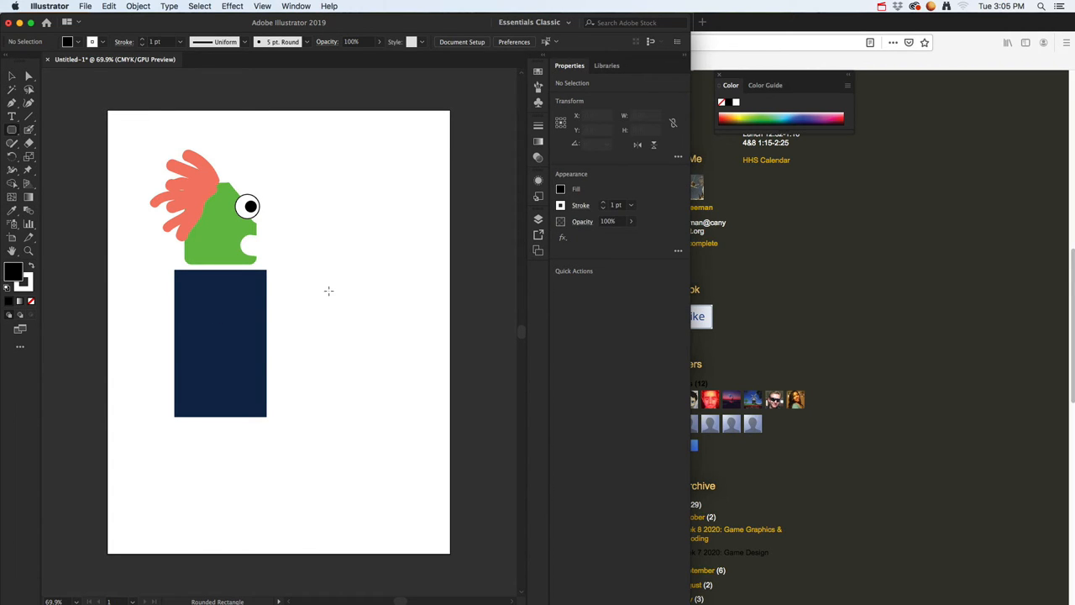
mouse_move(329, 291)
mouse_down()
mouse_move(346, 370)
mouse_move(365, 379)
mouse_up()
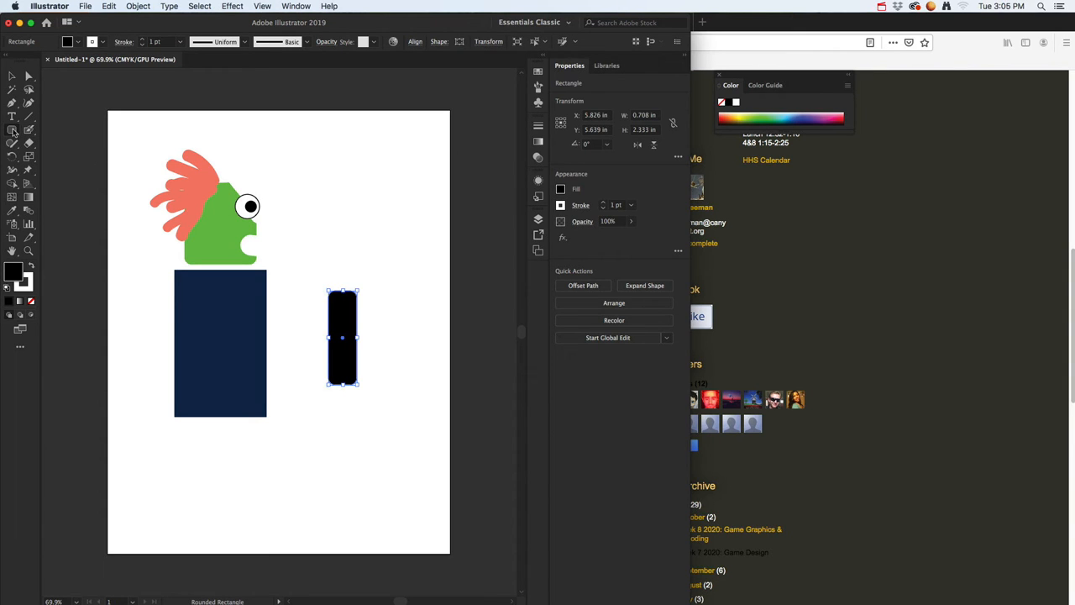
drag(14, 132, 46, 157)
drag(332, 400, 357, 425)
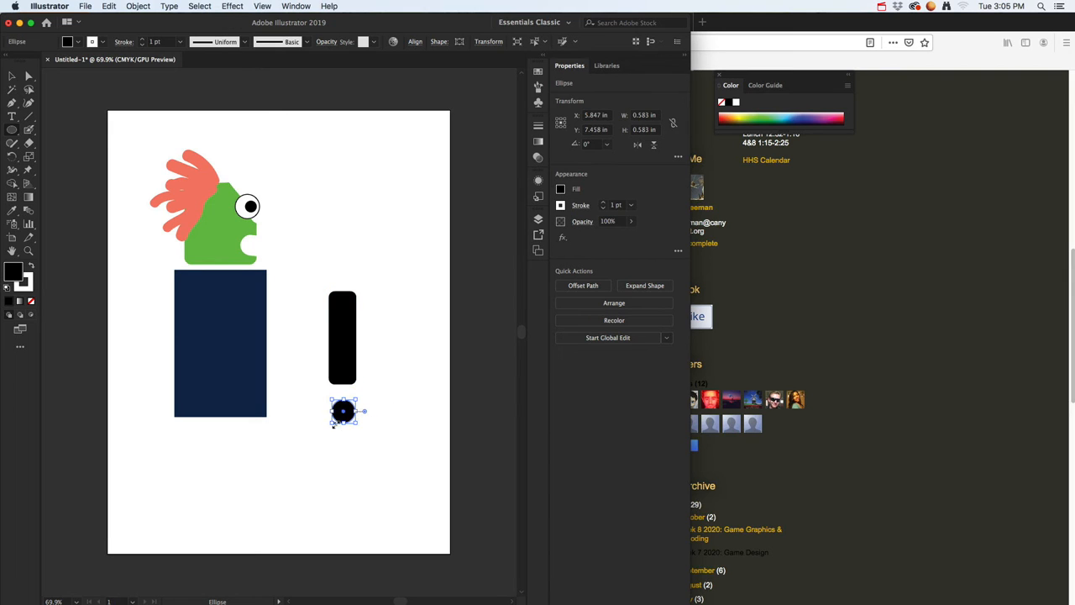
Add three small finger circles about 0.26 in across along the lower edge of the palm circle
scroll(362, 434, up, 3)
scroll(342, 395, up, 3)
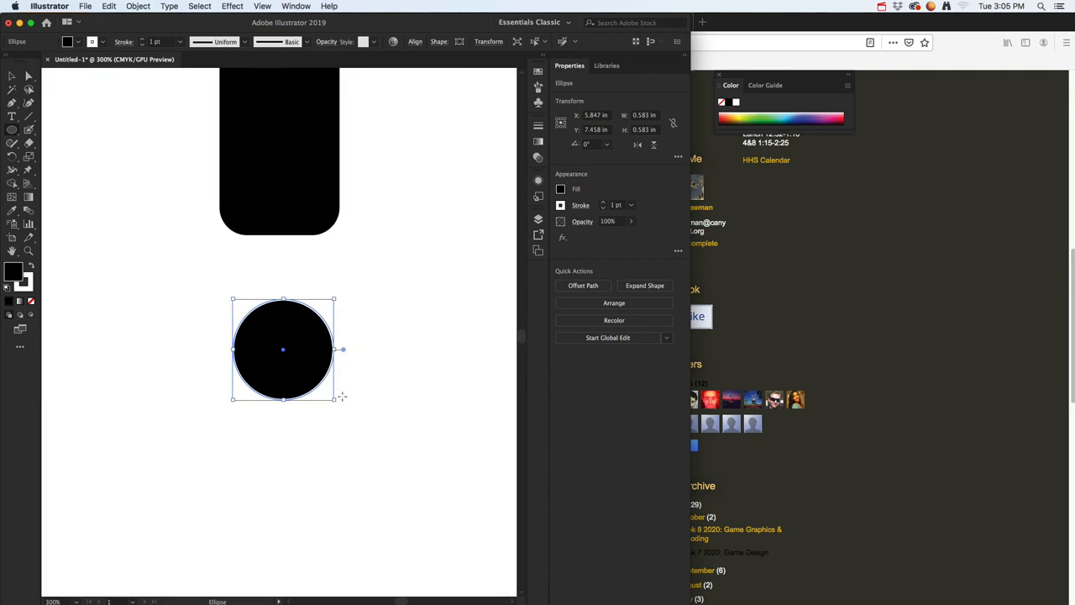
drag(309, 359, 218, 373)
key(v)
scroll(287, 368, down, 5)
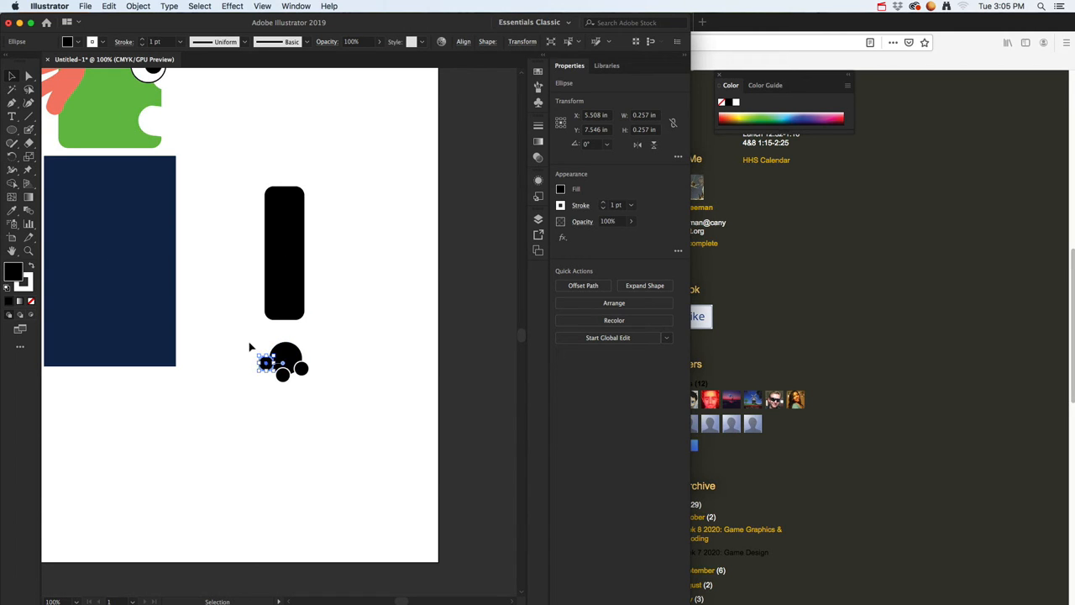
Recolor the palm and finger circles with the head's green using the Eyedropper, and deselect them
drag(250, 346, 320, 382)
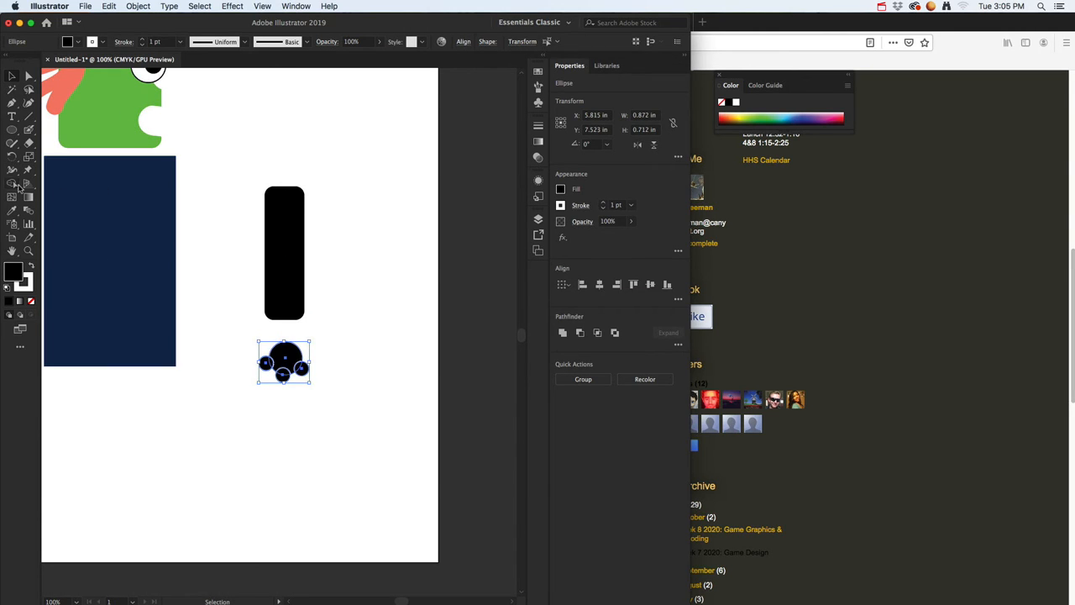
click(12, 210)
click(89, 126)
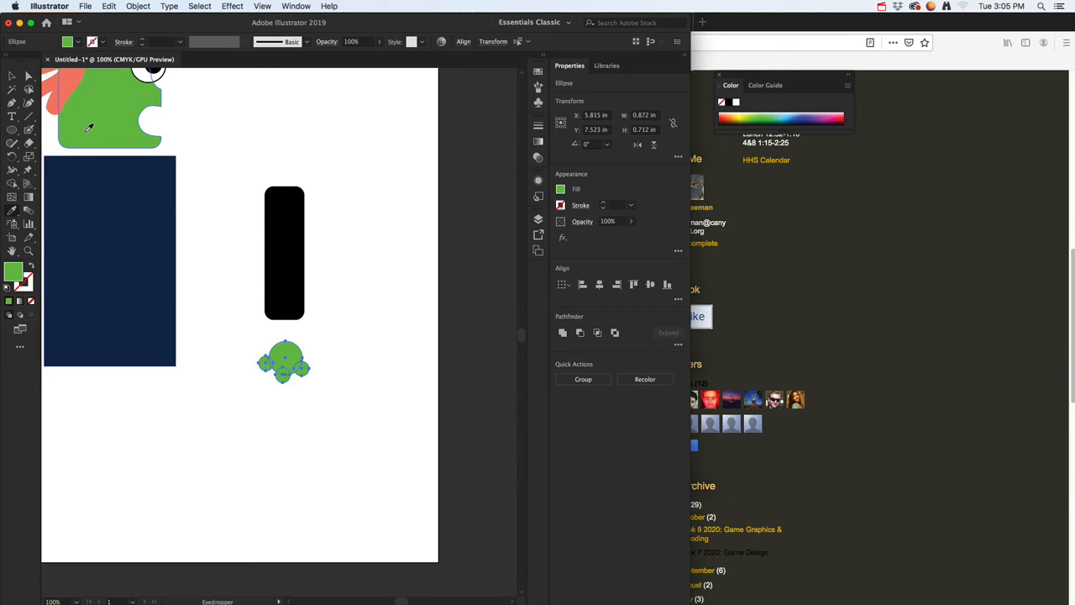
click(15, 89)
click(238, 323)
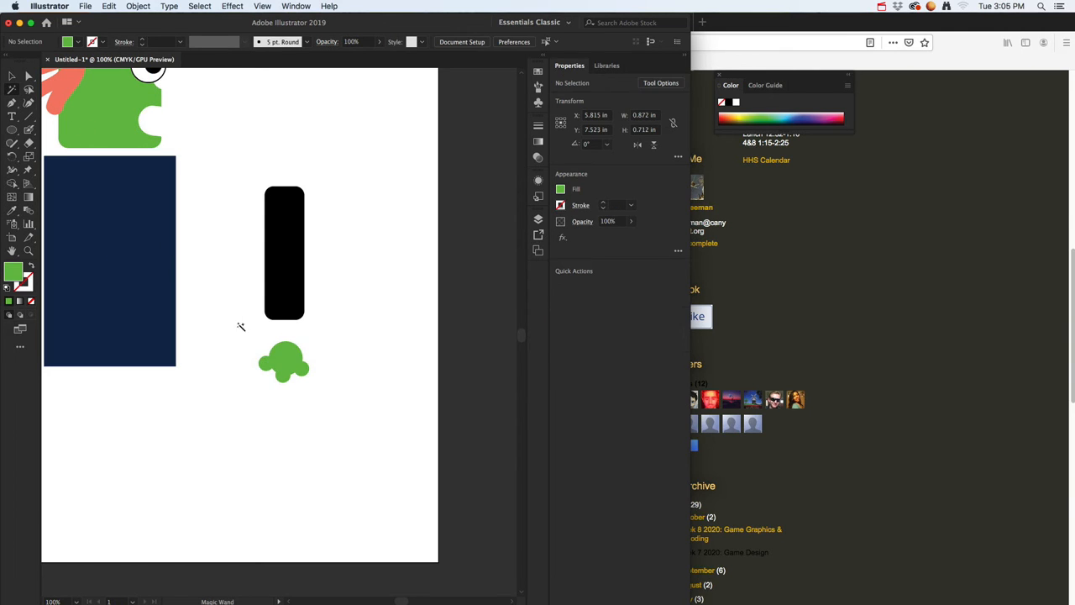
key(v)
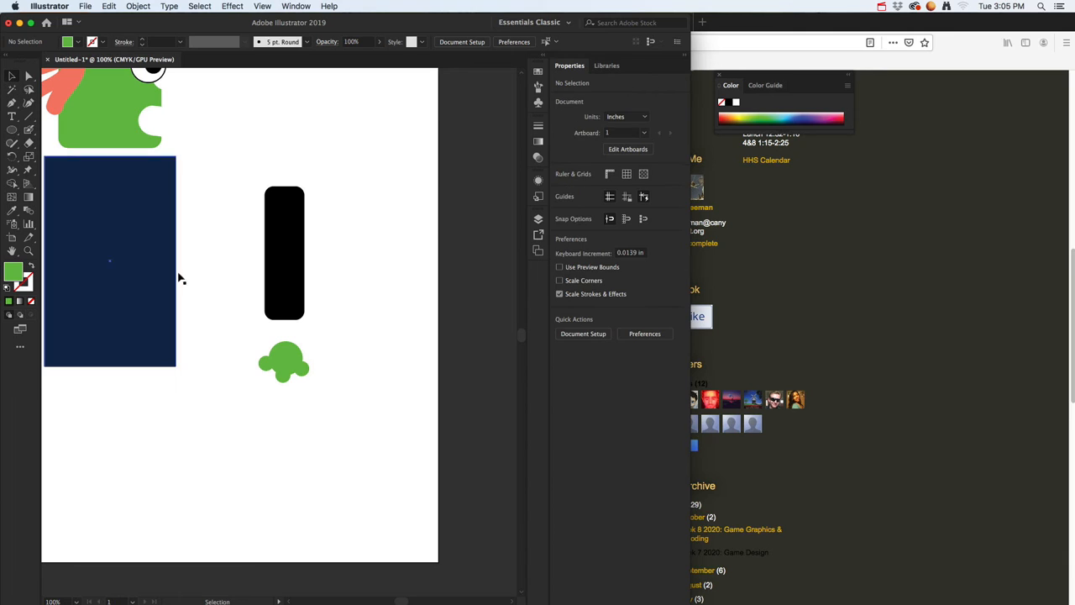
Merge the four green circles into one hand with Shape Builder, and set it on the arm's lower end, rotated about 9°
drag(296, 359, 324, 398)
key(super+z)
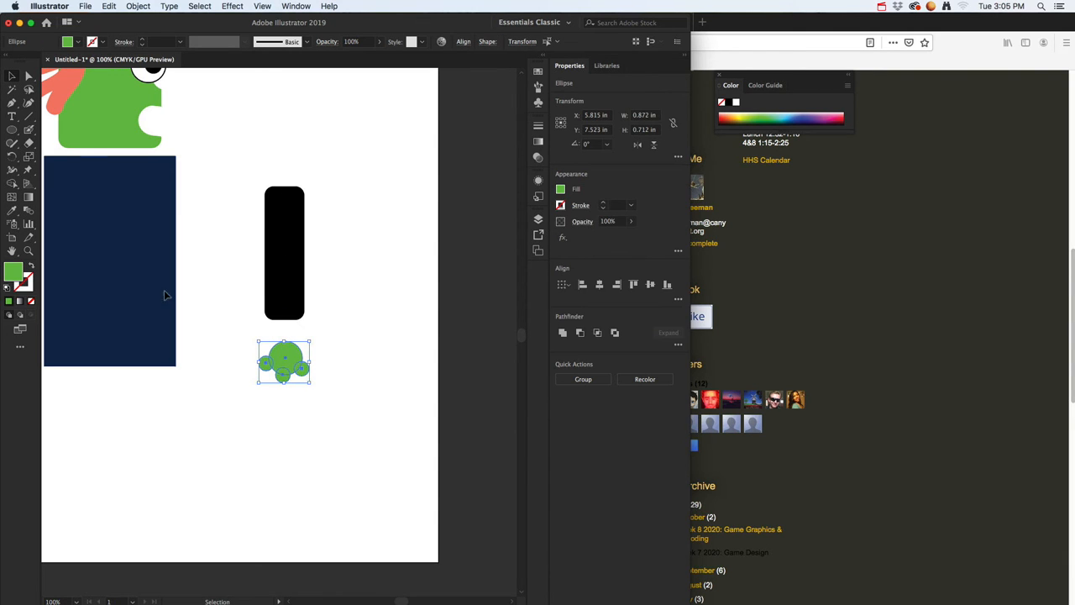
click(12, 185)
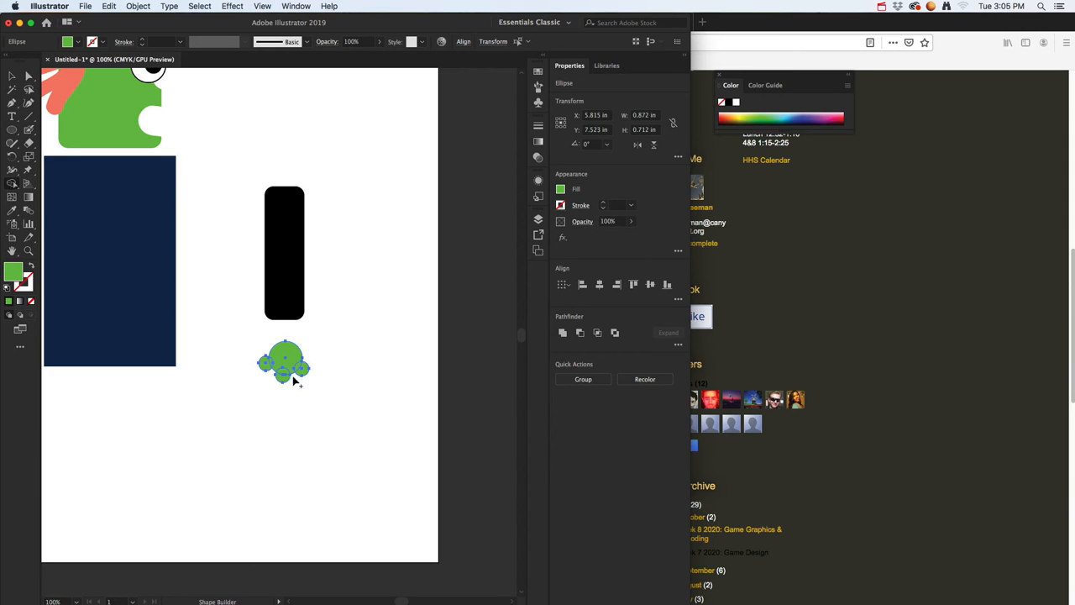
mouse_move(277, 360)
mouse_down()
mouse_move(267, 362)
mouse_move(282, 377)
mouse_move(306, 368)
mouse_move(287, 354)
mouse_move(285, 368)
mouse_move(282, 341)
mouse_move(315, 354)
mouse_up()
click(12, 76)
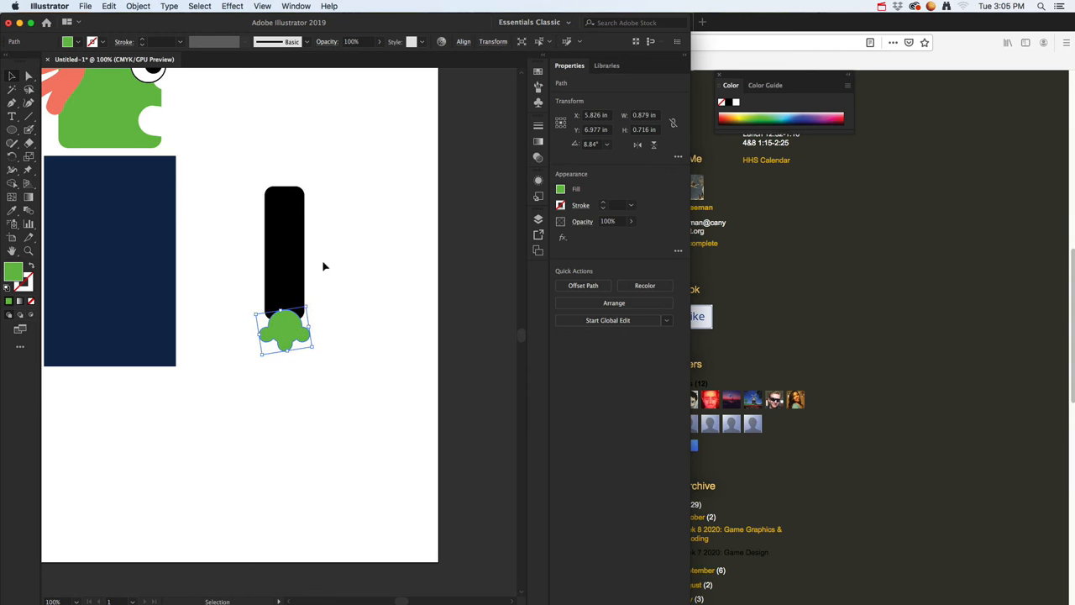
Rotate the arm and hand together to slant down to the right, and position them over the front of the torso
drag(238, 170, 323, 273)
drag(343, 346, 325, 372)
drag(283, 330, 182, 311)
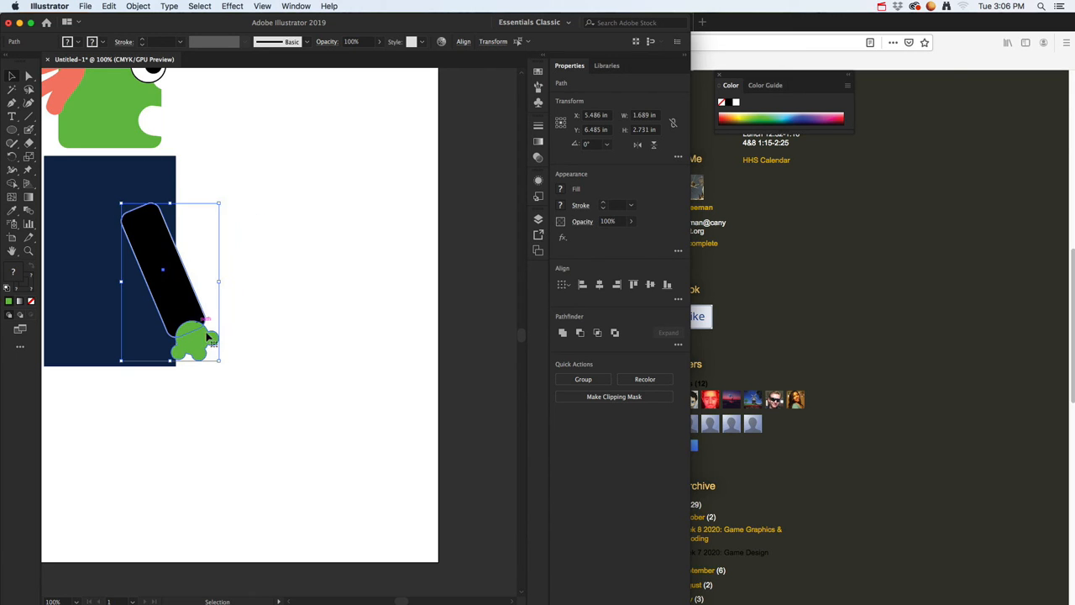
drag(224, 366, 260, 350)
drag(181, 303, 311, 408)
Draw a closed green triangle about 2.5 by 1.7 in below the torso with the Pen tool
key(space)
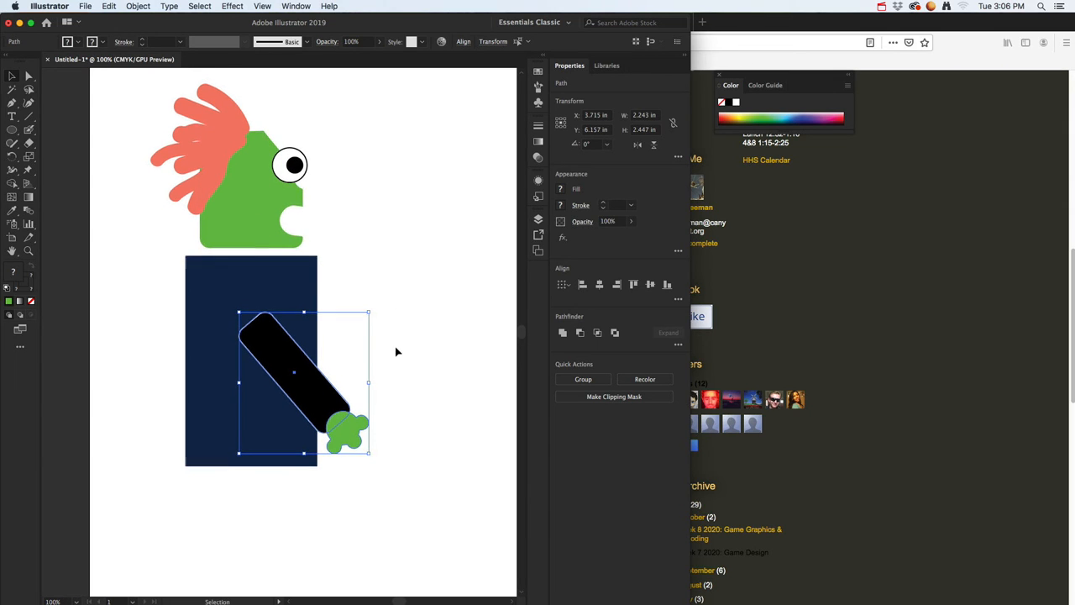
scroll(397, 352, down, 3)
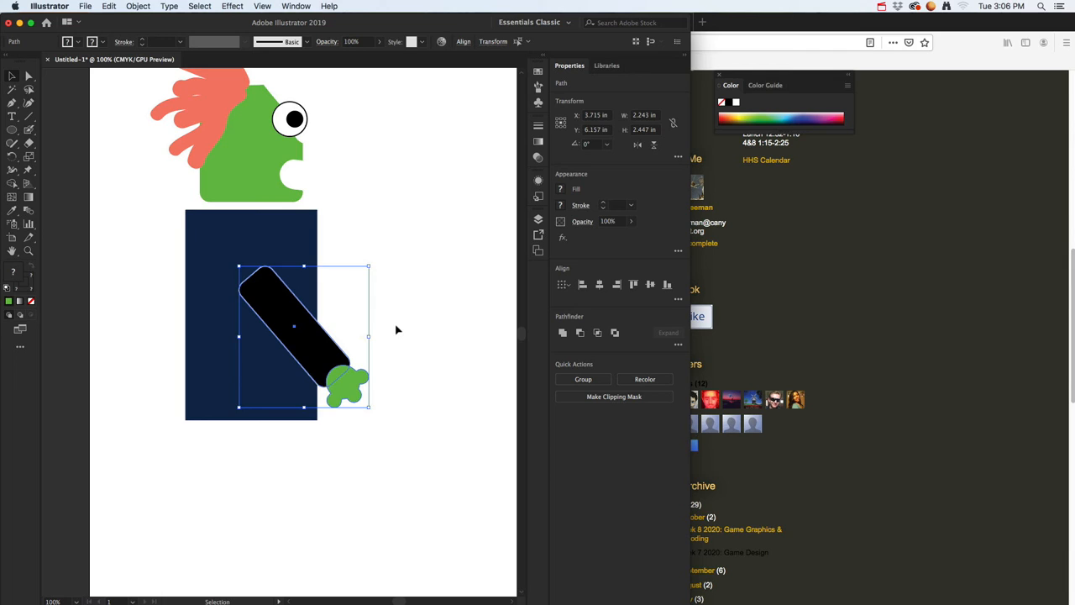
scroll(397, 330, up, 3)
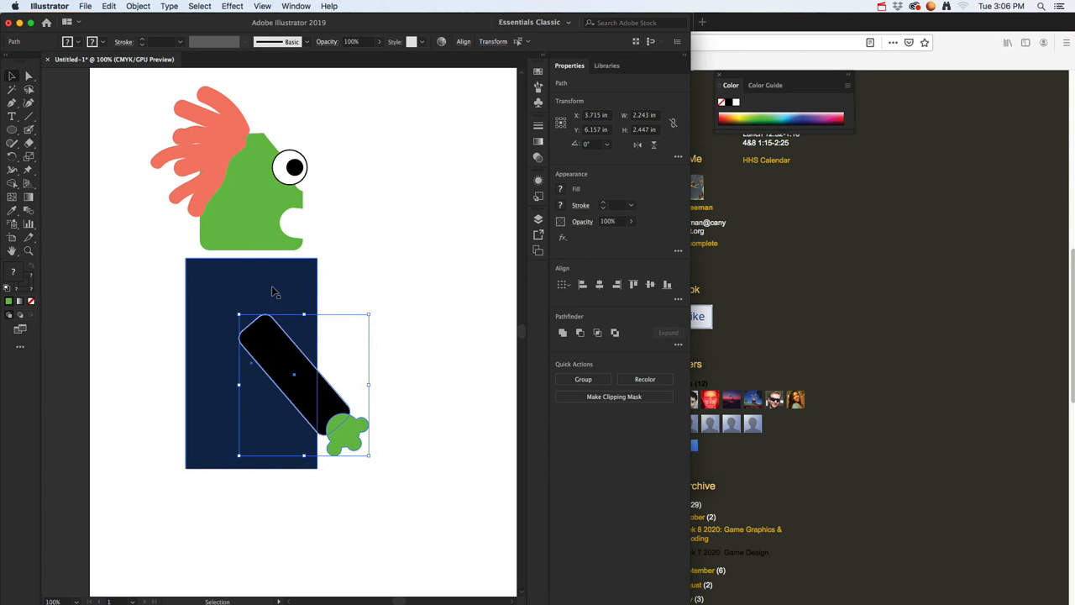
scroll(224, 324, down, 5)
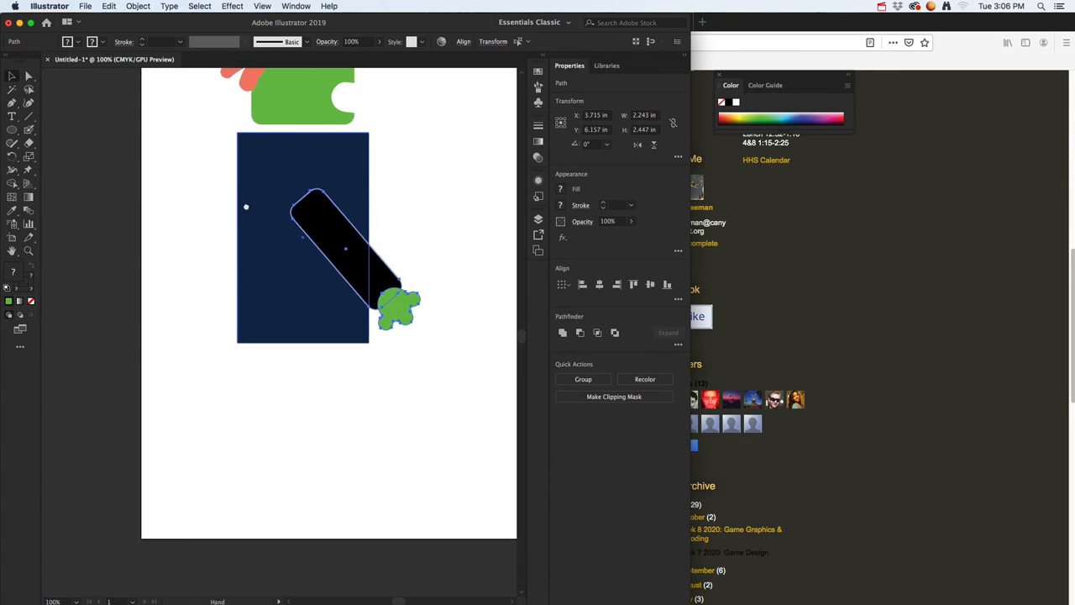
click(11, 102)
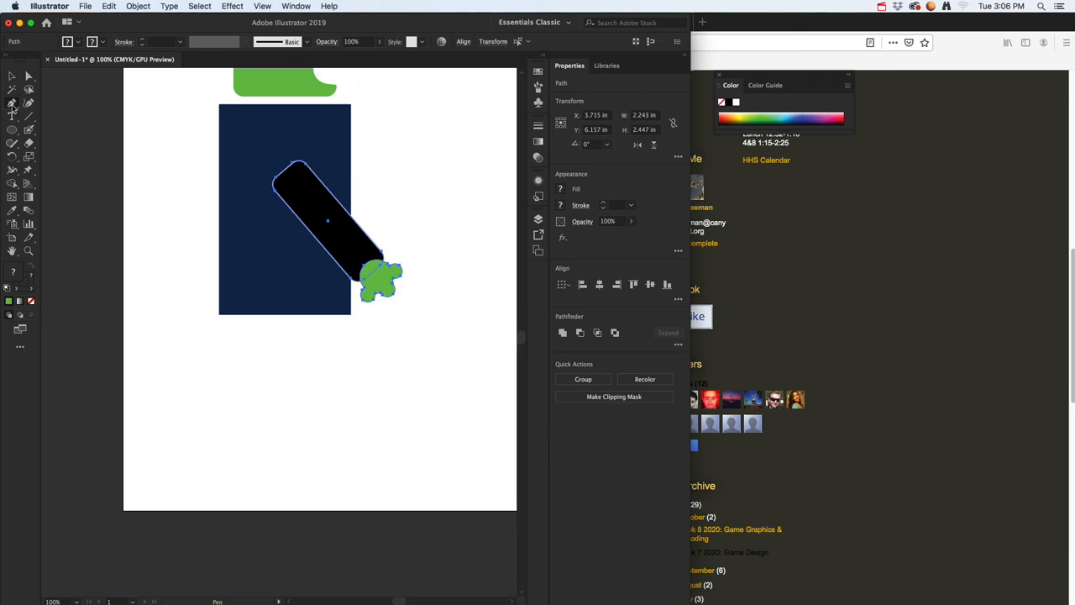
click(200, 443)
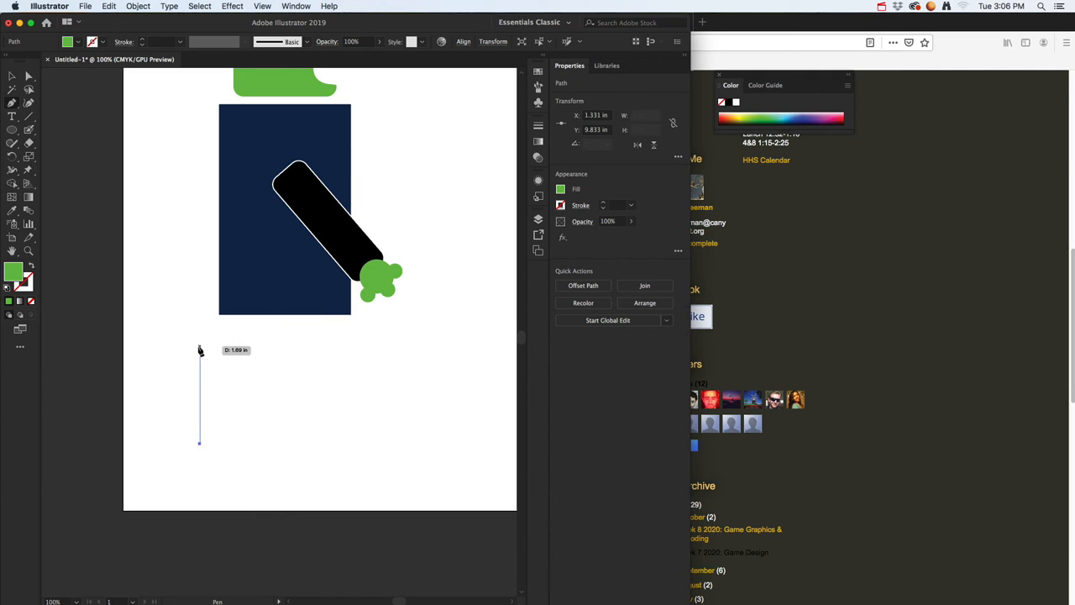
click(200, 345)
click(342, 421)
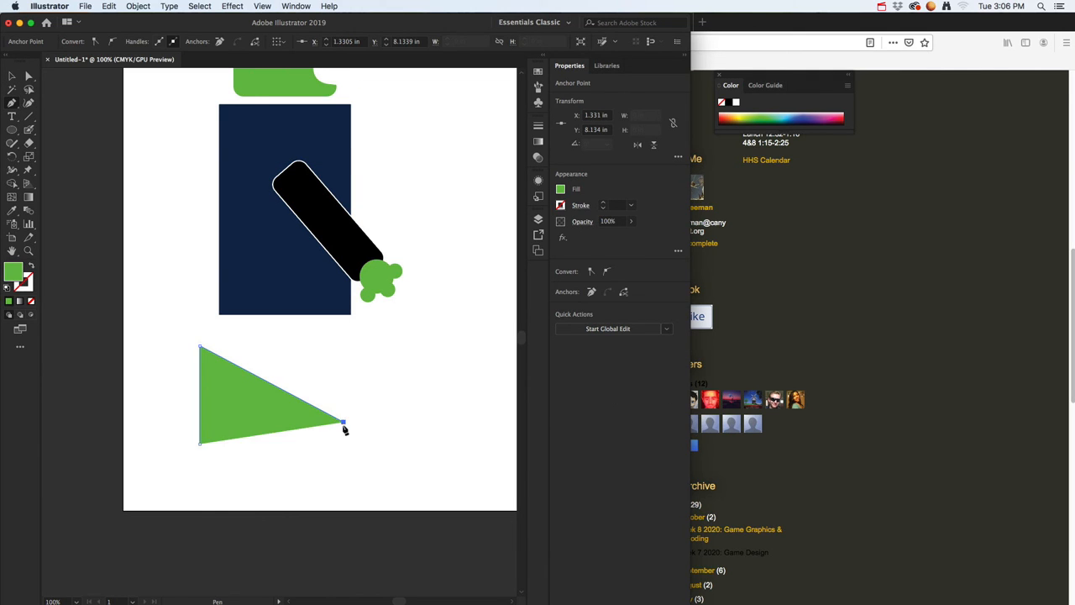
click(200, 443)
Draw a smaller closed triangle about 1.1 in wide inside the large green one with the Pen tool
click(239, 392)
click(239, 428)
click(304, 419)
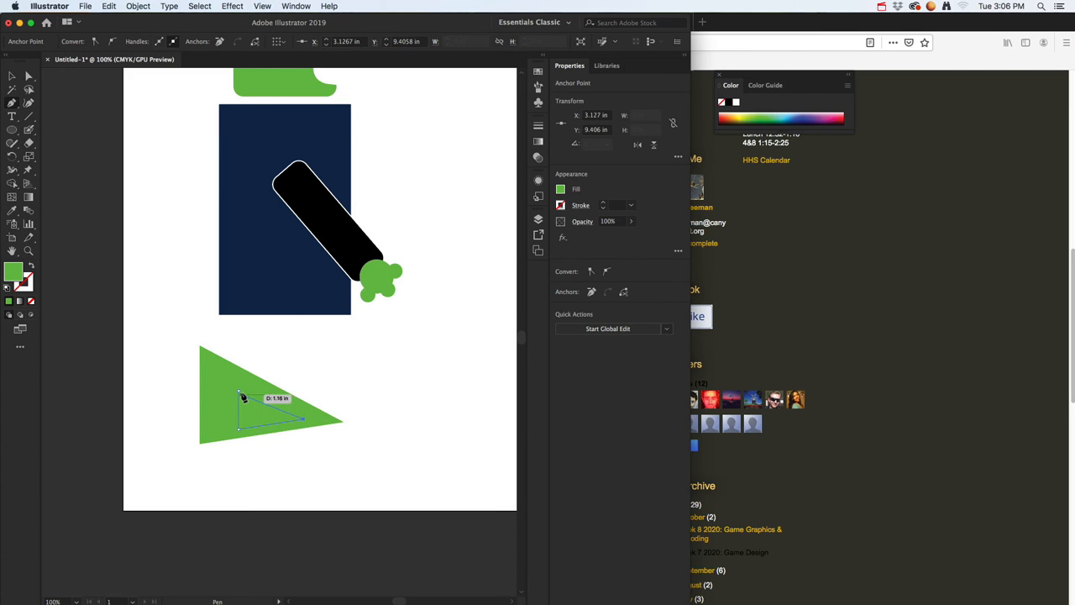
click(239, 391)
click(11, 77)
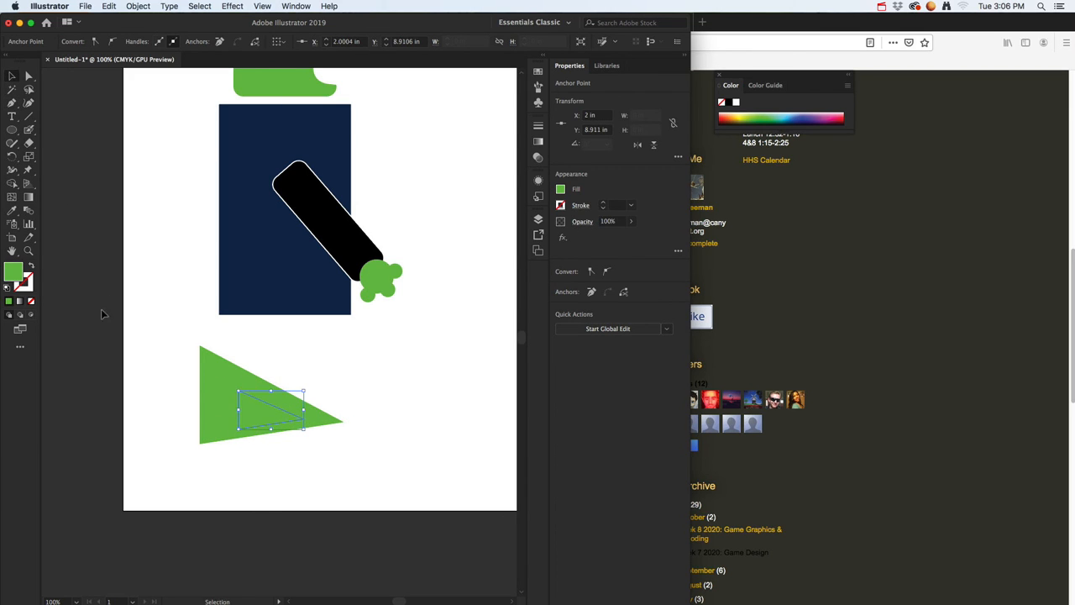
Fill the small inner triangle with teal
double_click(11, 271)
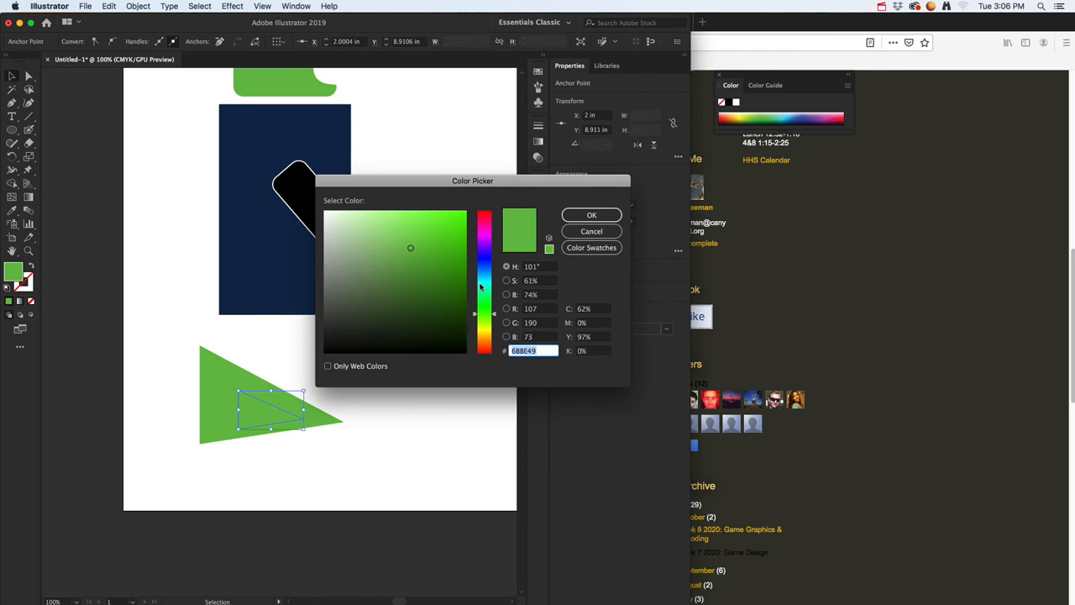
click(480, 286)
click(461, 233)
click(591, 215)
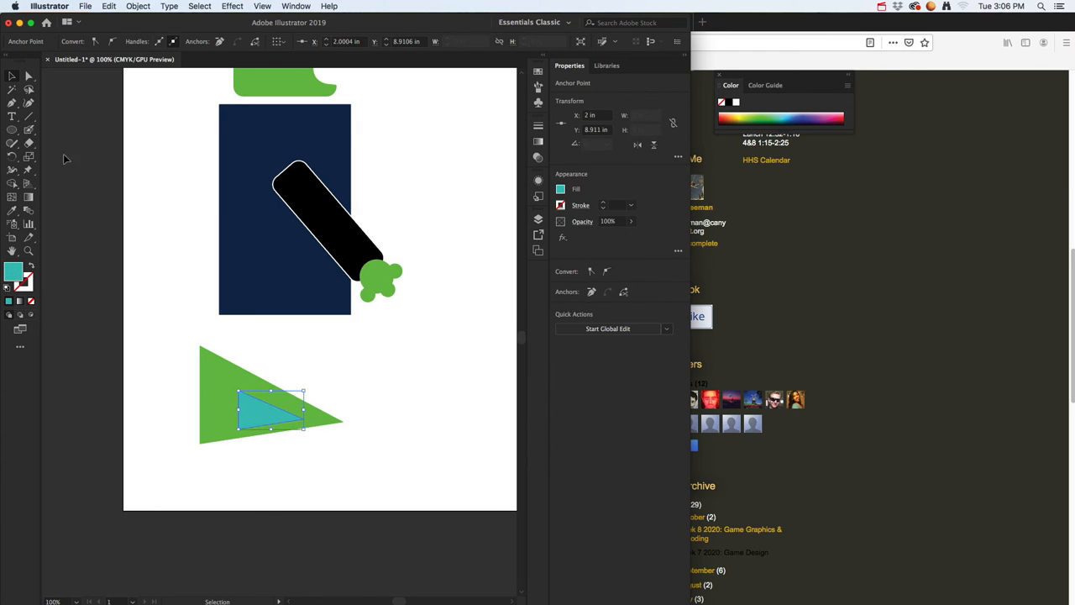
Fill the large outer triangle with orange and deselect it
click(202, 388)
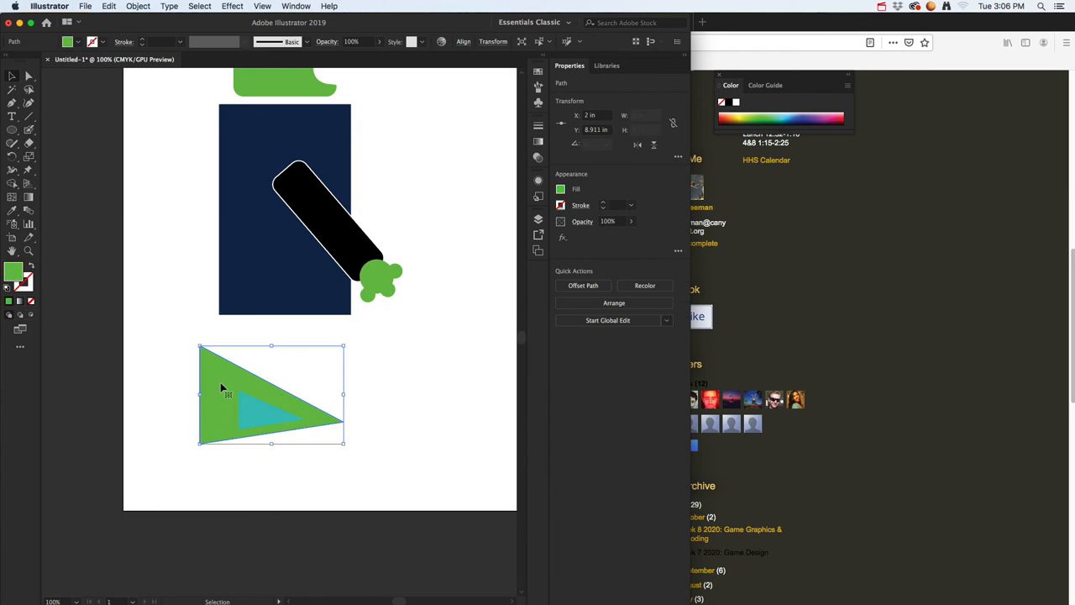
click(724, 119)
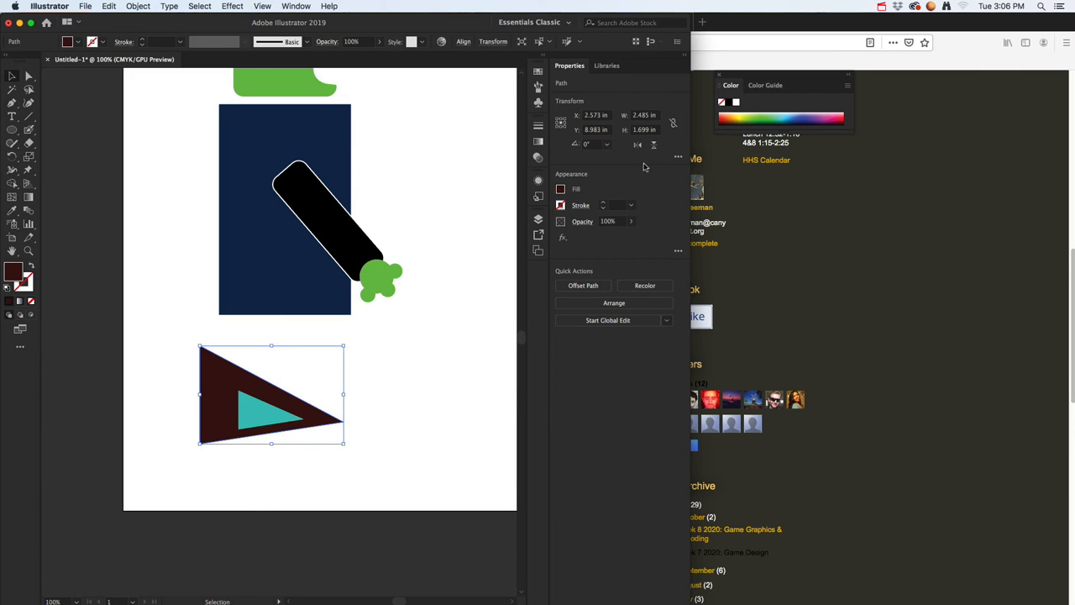
click(725, 117)
click(389, 367)
Move the orange triangle and its teal inner triangle together to the artboard's left edge, below the torso
scroll(406, 383, up, 1)
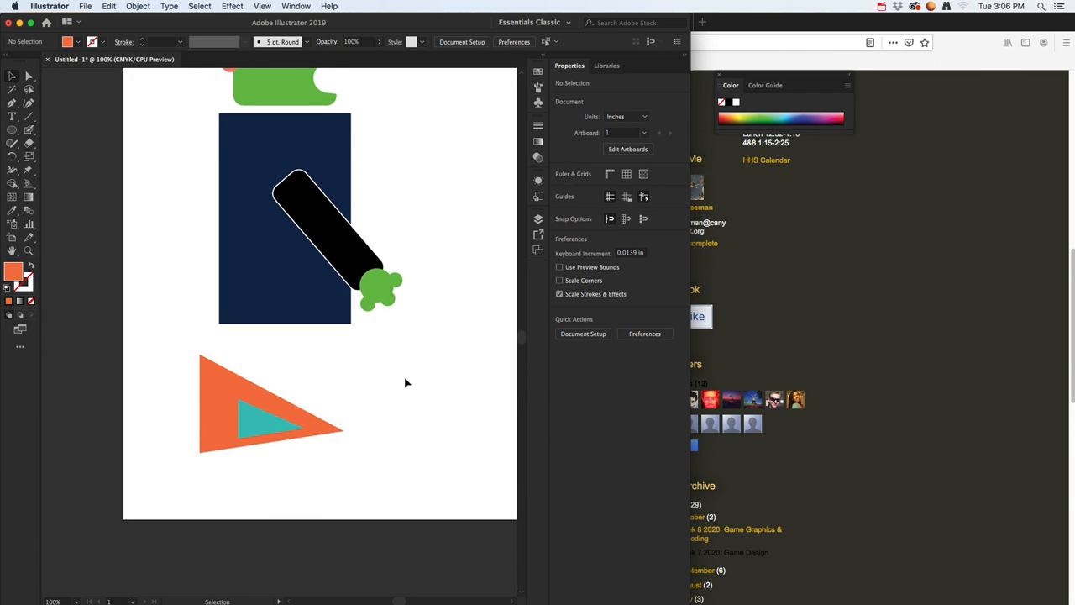
scroll(406, 383, up, 4)
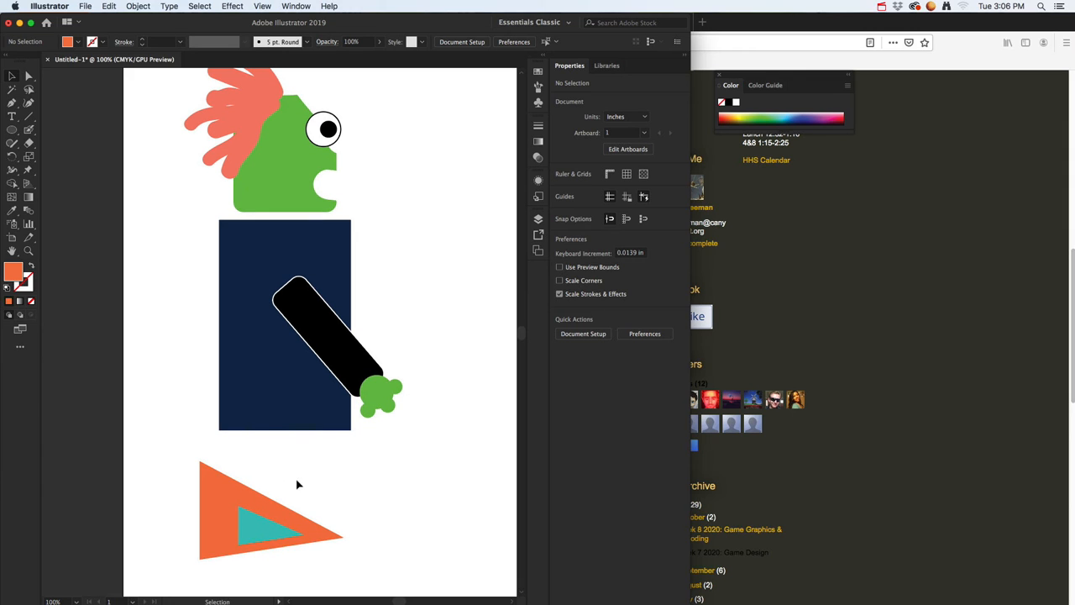
drag(282, 527, 203, 537)
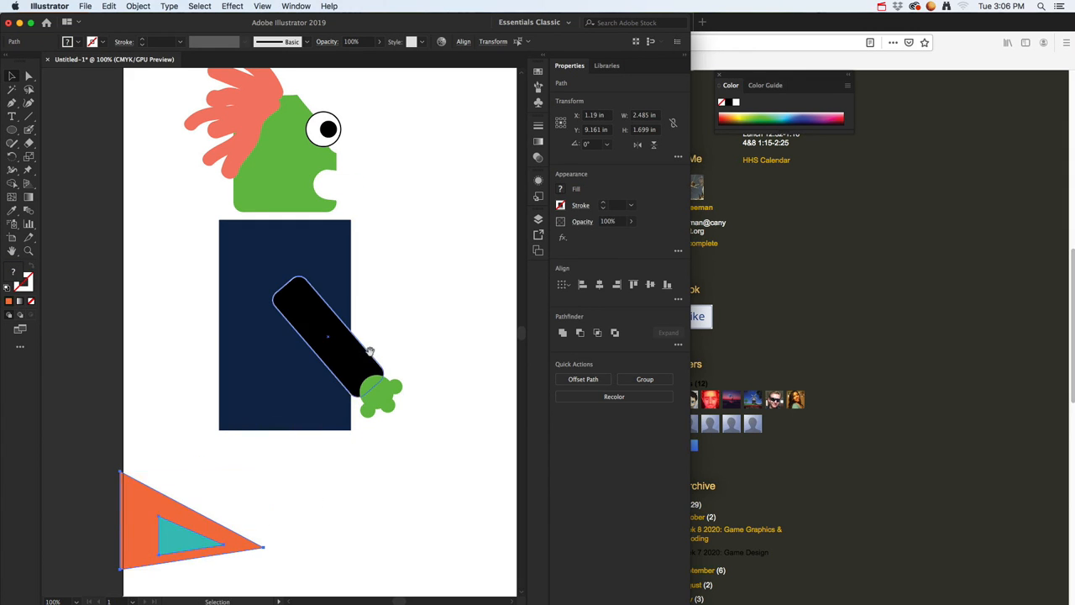
Add the text "Game Name" above the character's head near the artboard's upper edge
scroll(370, 352, up, 3)
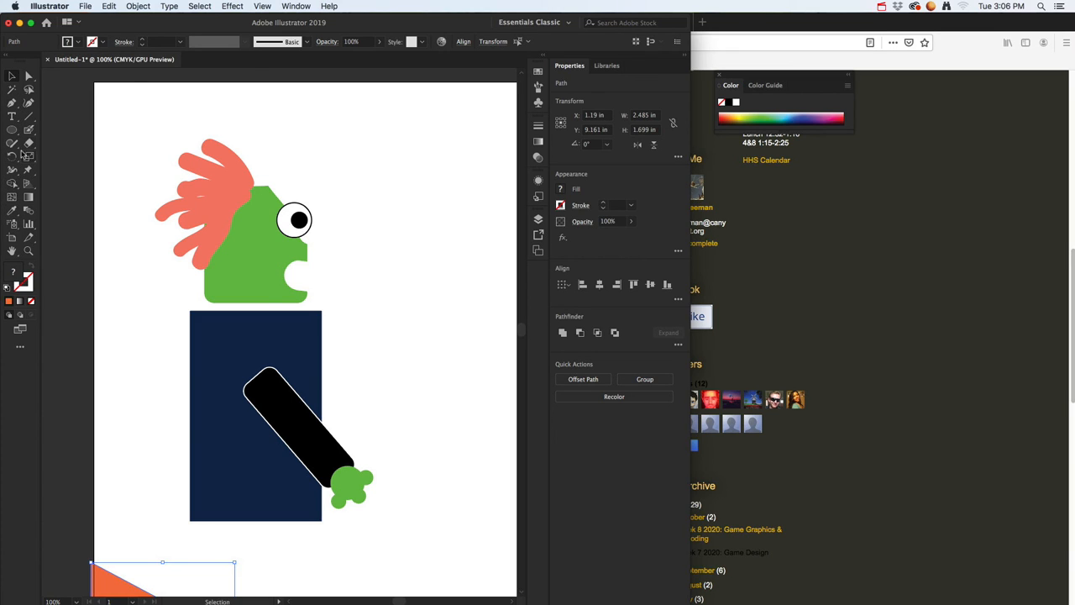
click(12, 116)
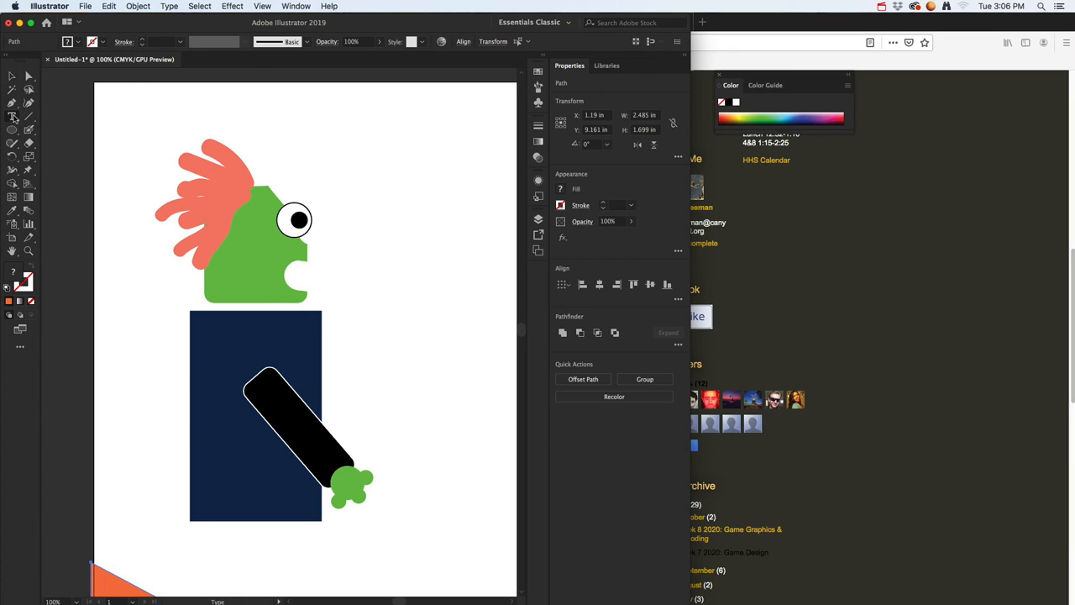
click(295, 107)
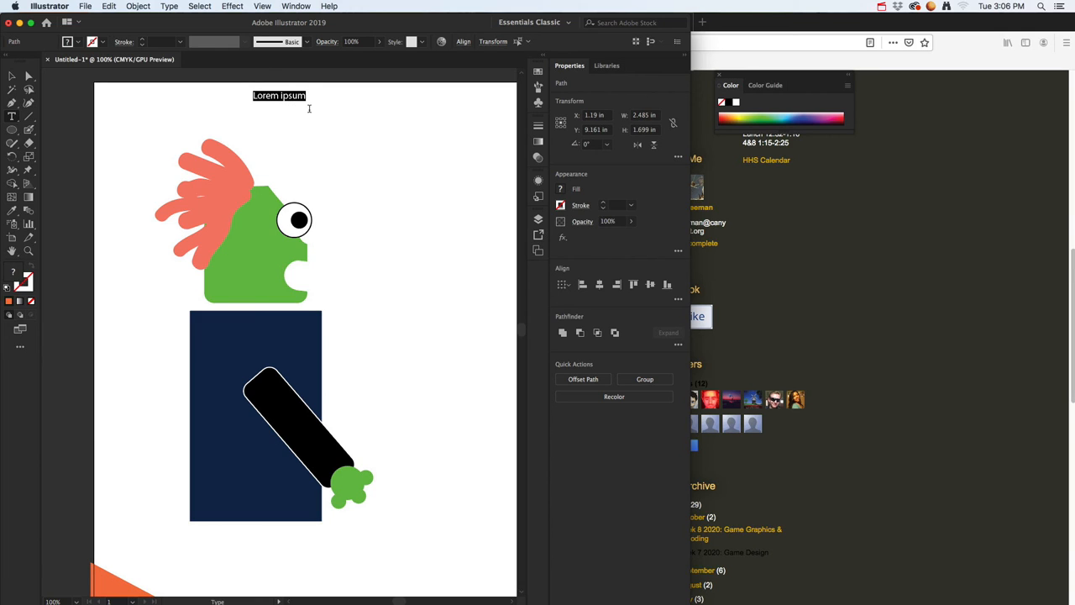
text(Game Name)
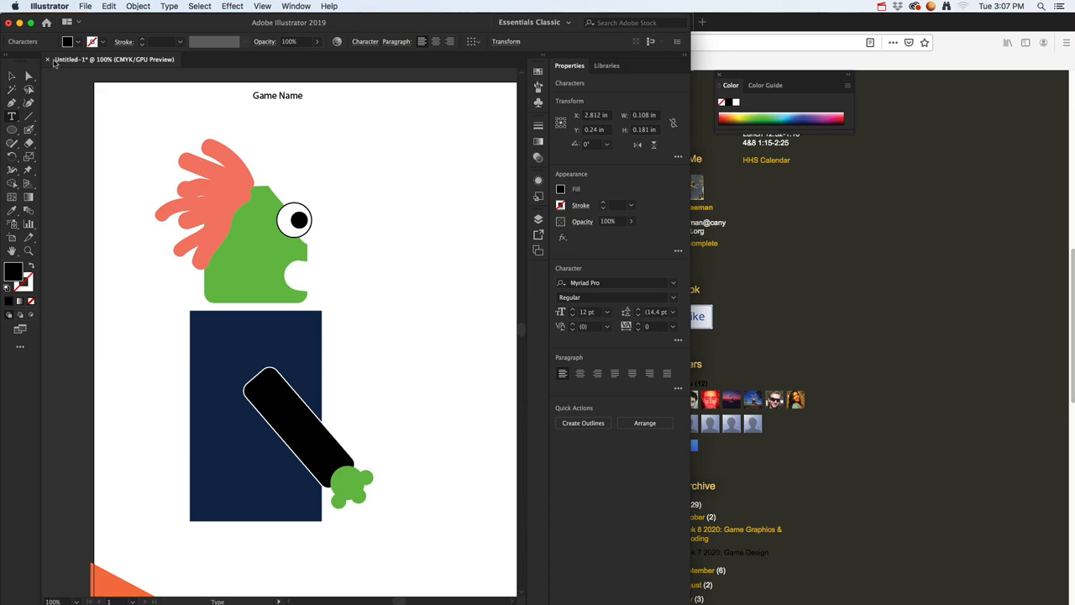
Enlarge the game title to about 44 pt and set its font to Osaka-Sans Serif
click(12, 76)
drag(307, 101, 449, 168)
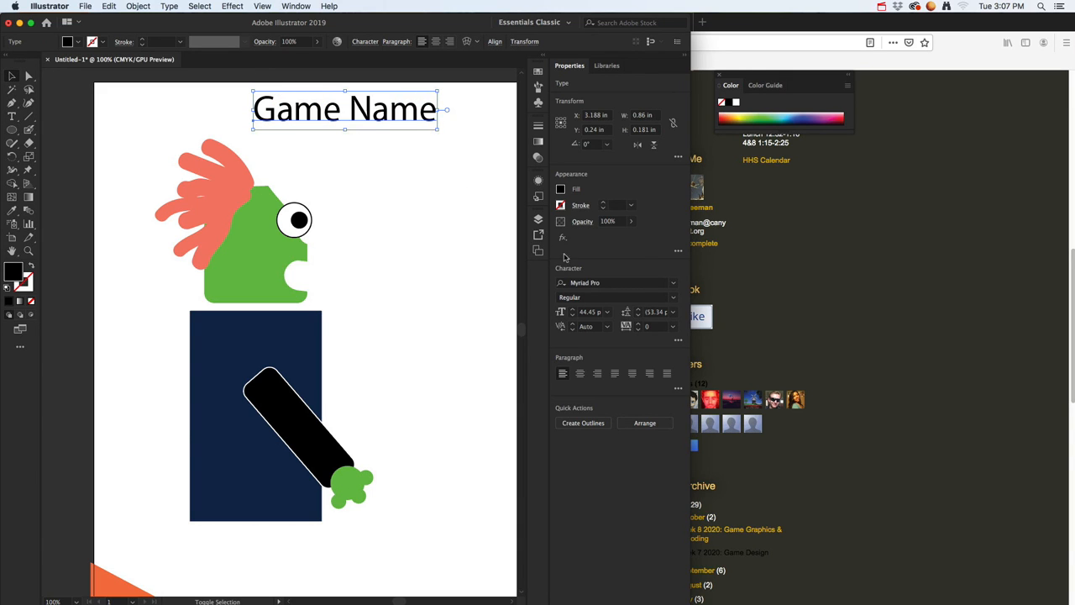
click(674, 286)
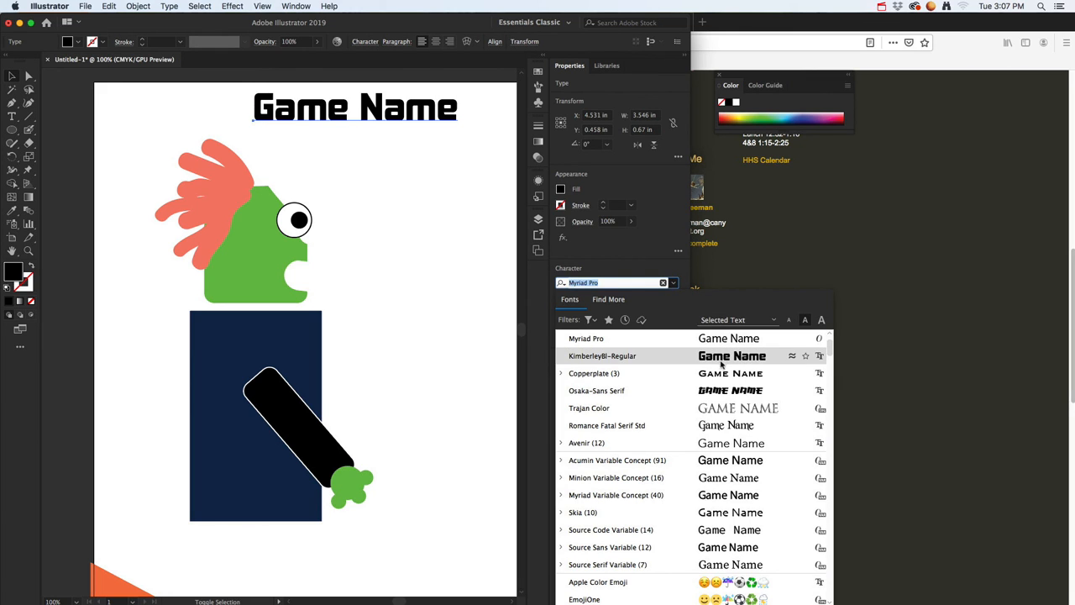
click(715, 392)
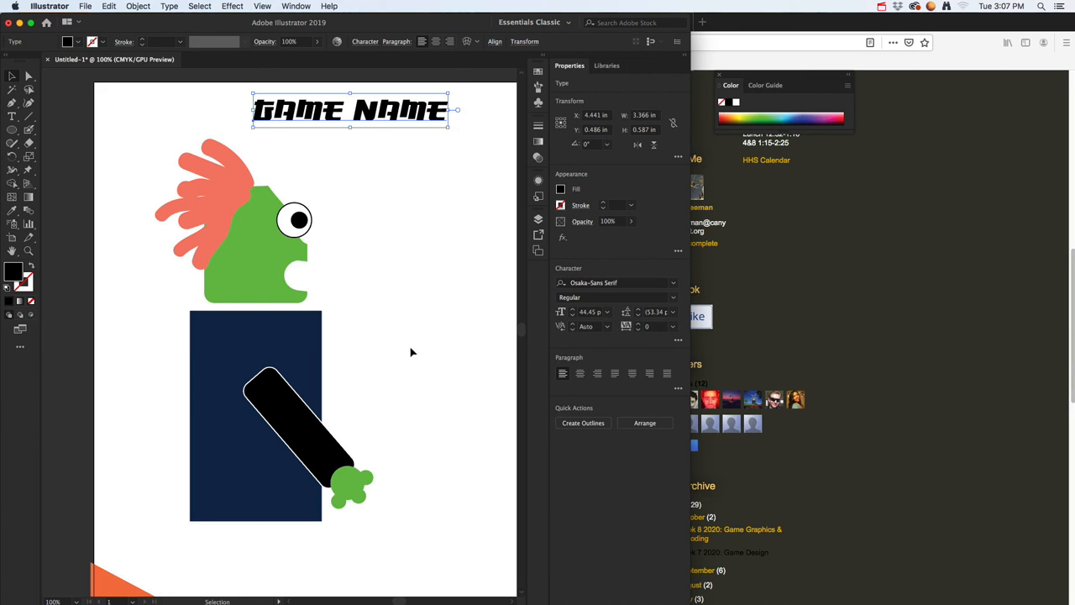
Shrink the whole character and place a copy of it on the artboard's right half, with the game title directly beneath the copy
key(super+minus)
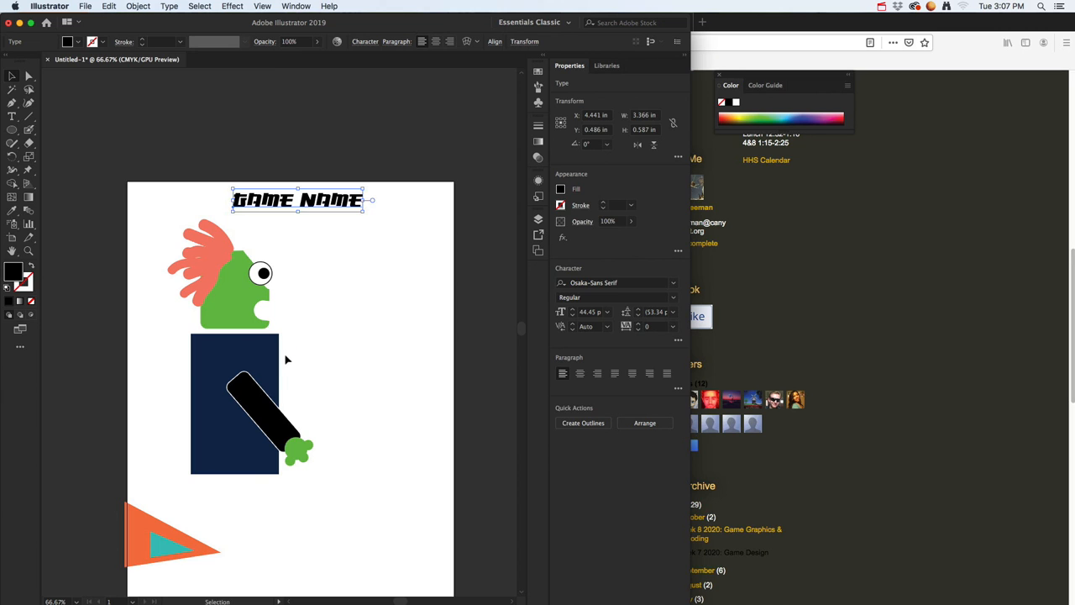
drag(330, 469, 159, 276)
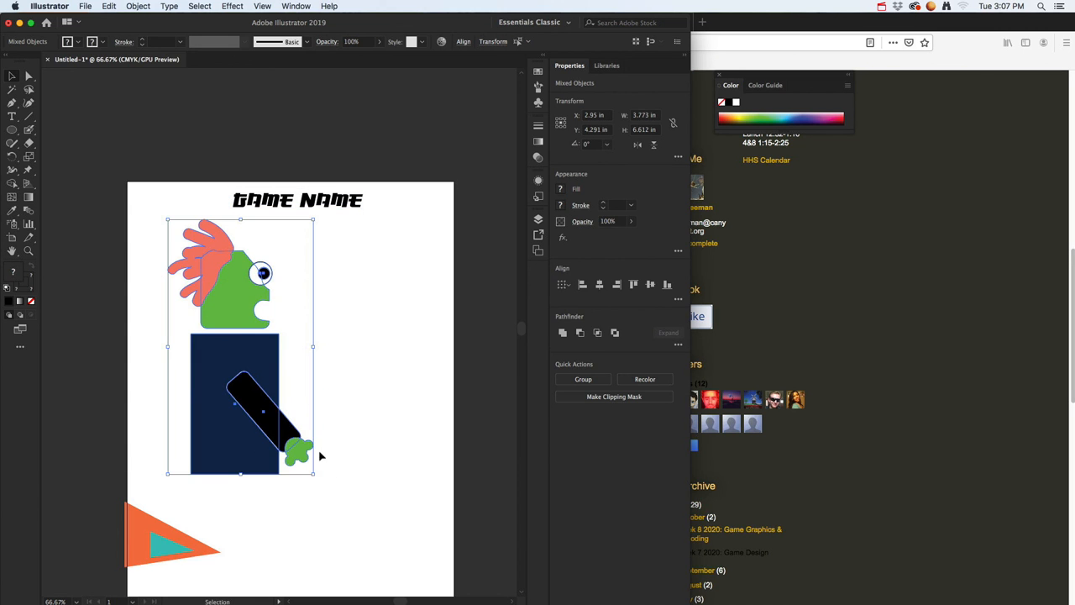
drag(313, 474, 353, 385)
drag(319, 195, 363, 410)
Draw an ellipse about 4.2 by 4.4 in over the character copy and title, and fill it with pale yellow
key(l)
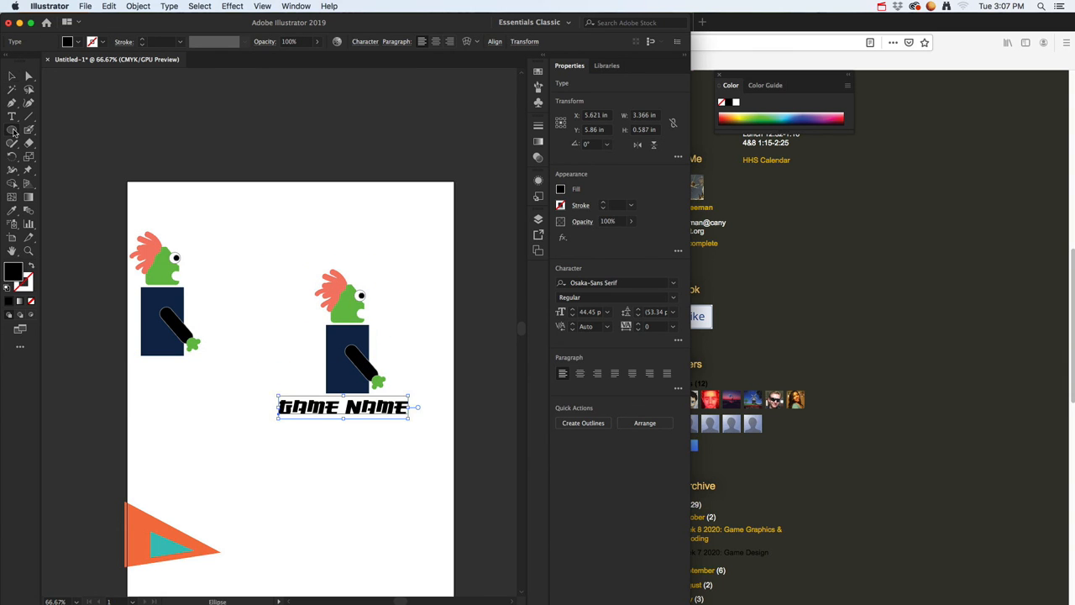
drag(260, 244, 424, 413)
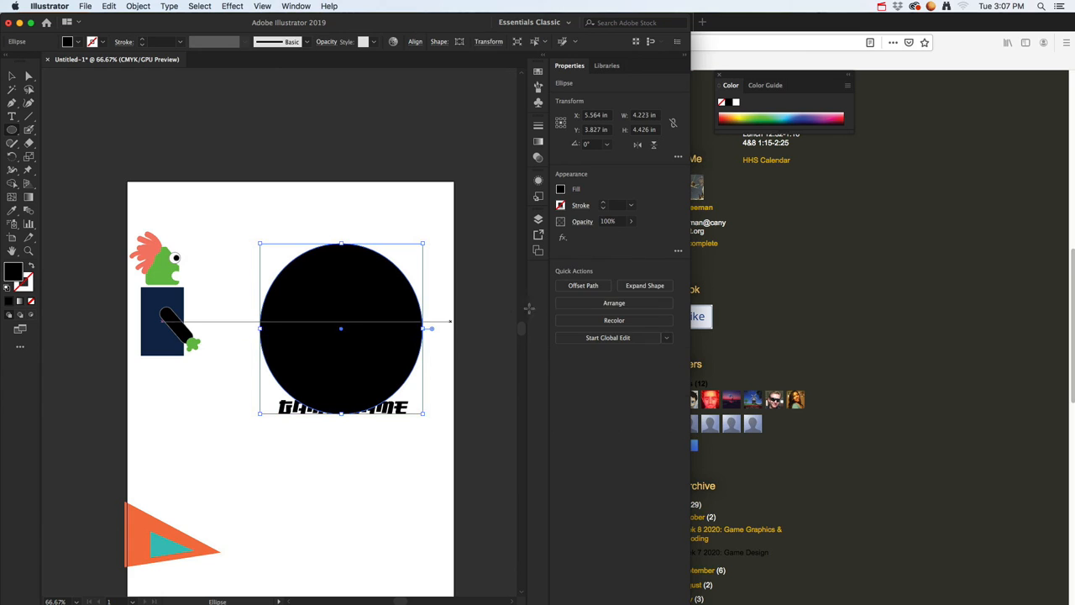
click(744, 116)
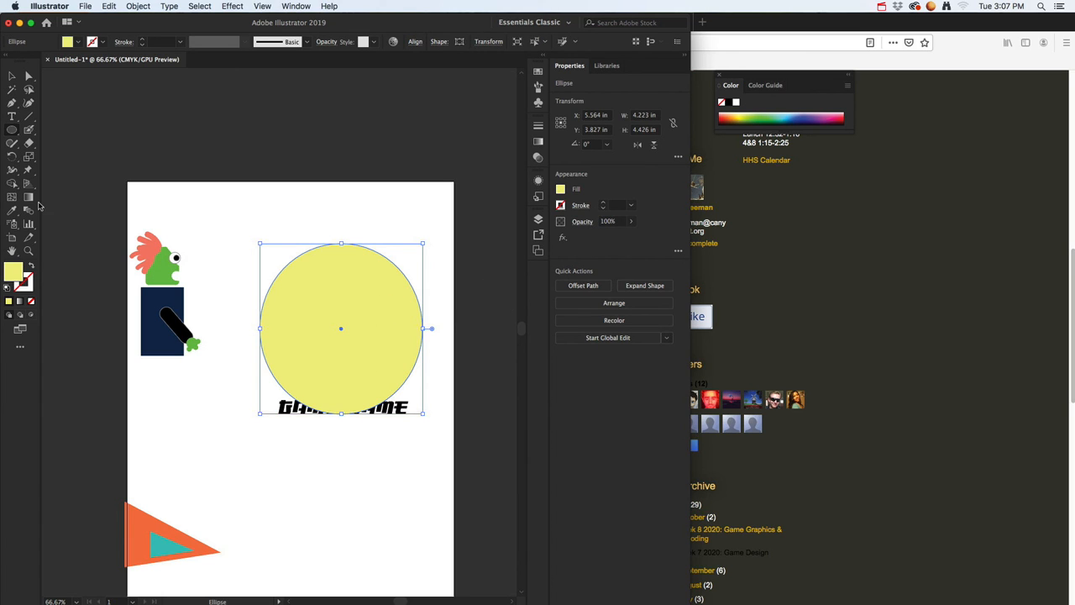
Send the yellow ellipse to the back, behind the character copy and game title, and deselect it
click(13, 76)
right_click(306, 301)
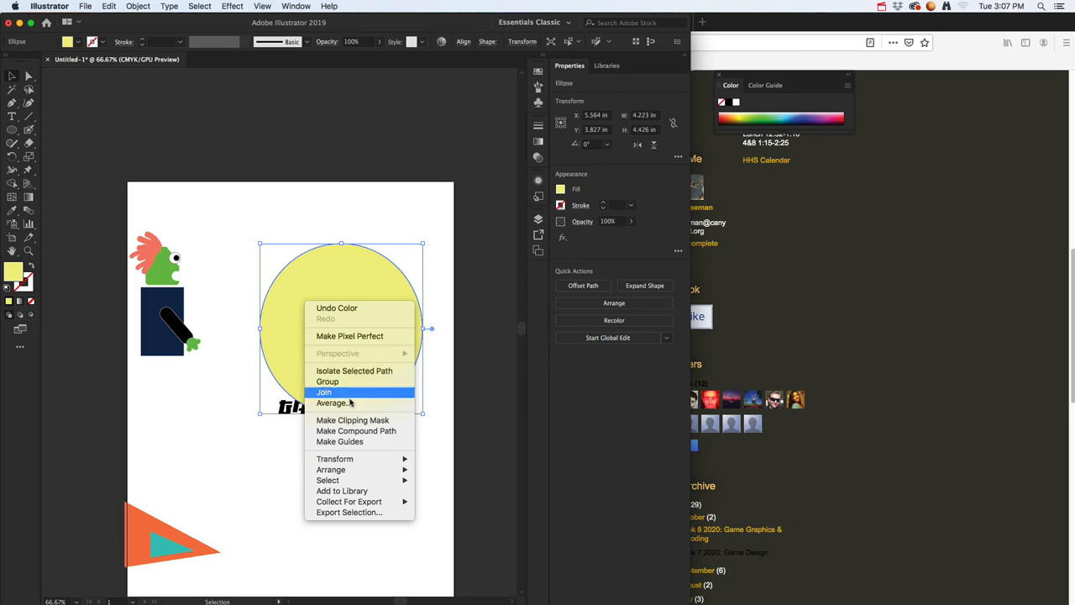
mouse_move(370, 480)
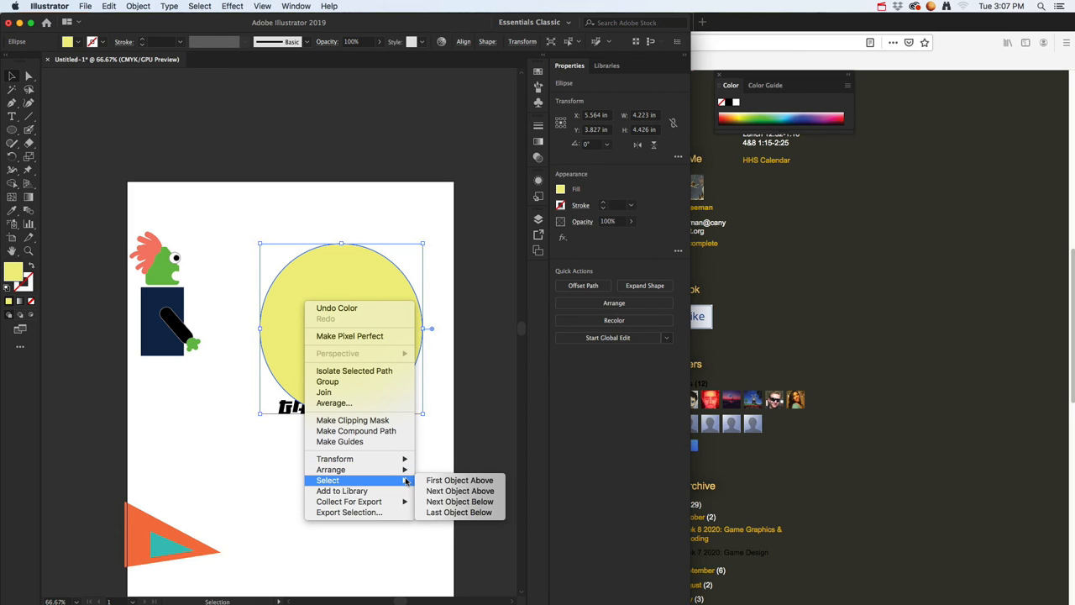
mouse_move(411, 475)
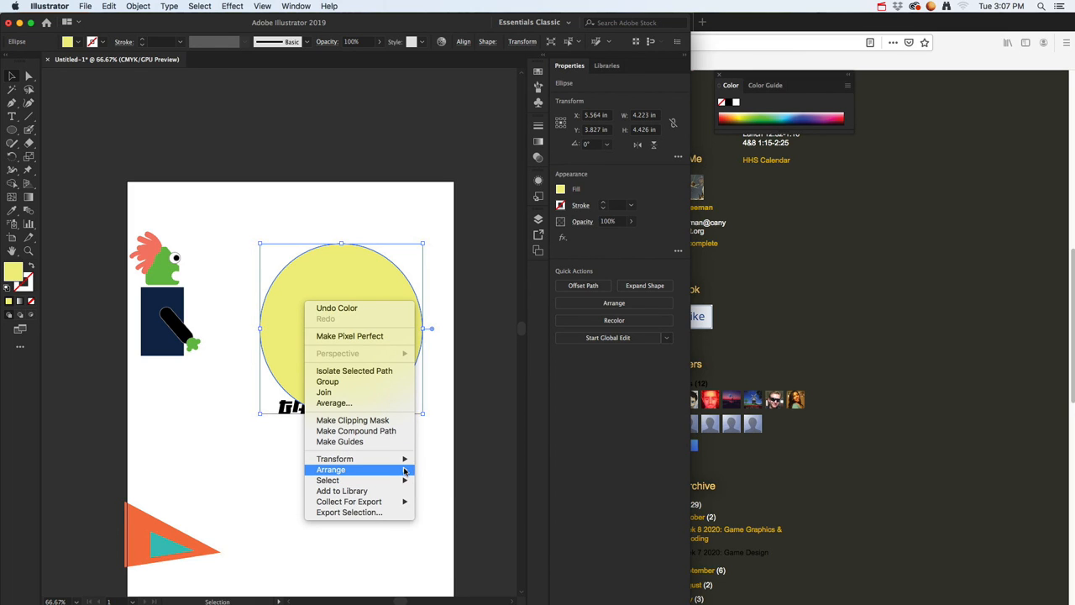
click(454, 502)
click(389, 501)
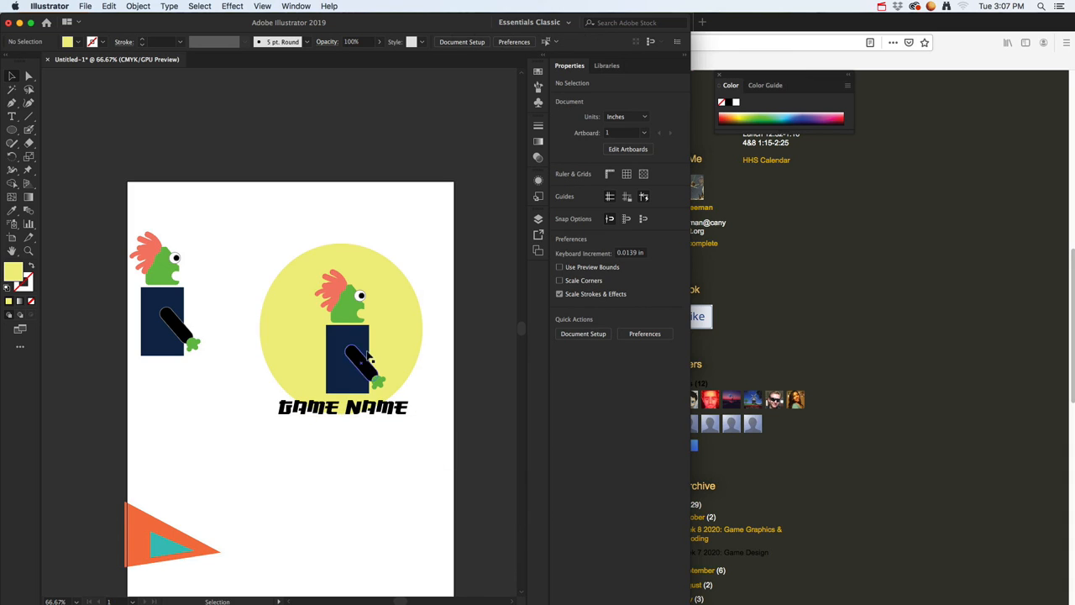
Shrink the yellow ellipse to about 3.4 by 3.8 in and position it behind the character copy and title
click(305, 327)
drag(261, 243, 291, 271)
drag(393, 339, 384, 343)
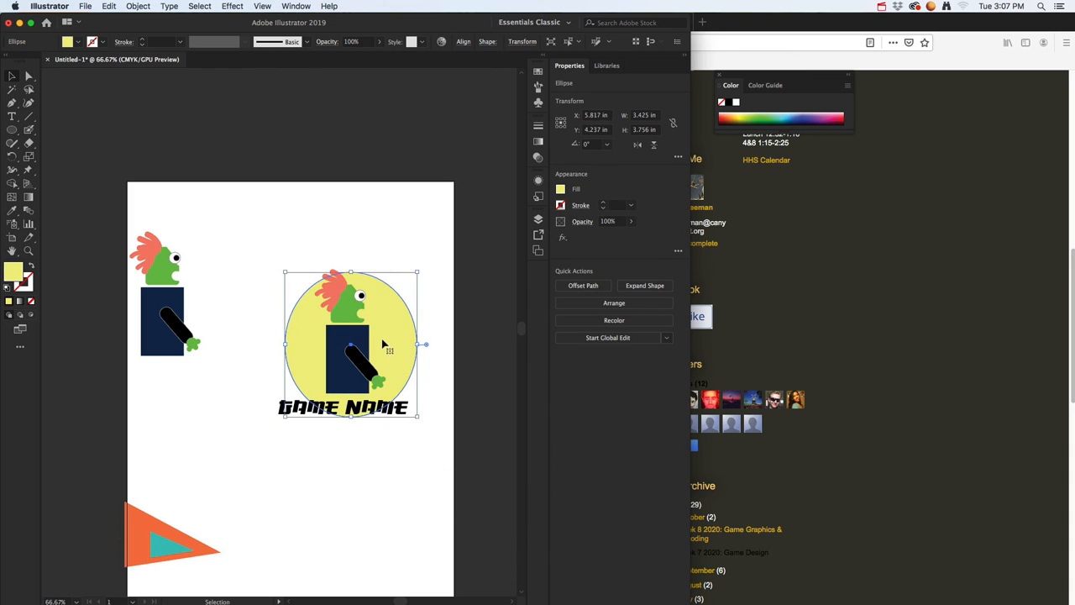
click(361, 454)
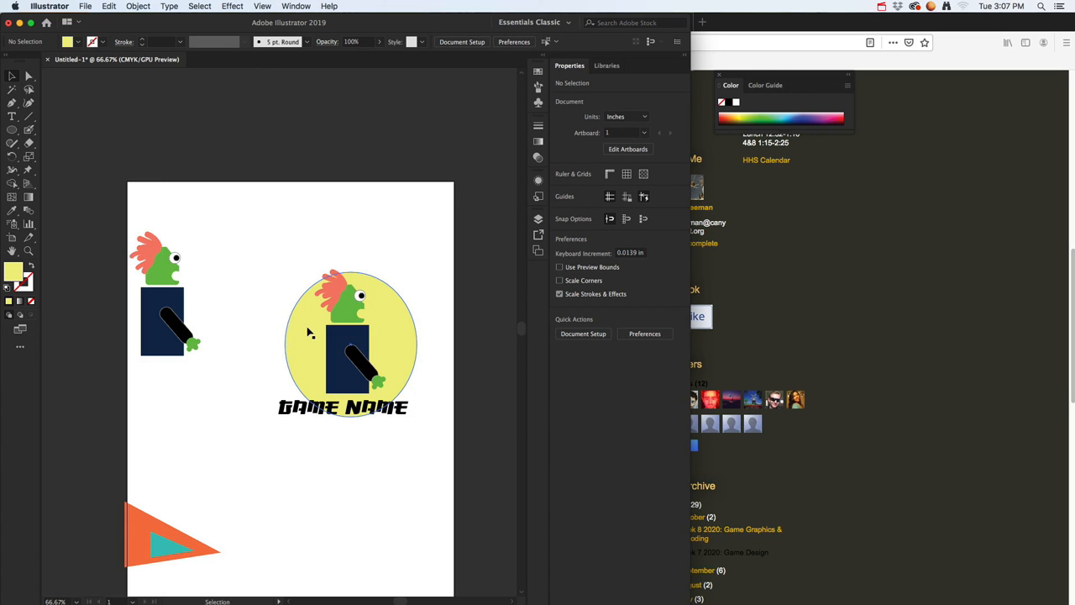